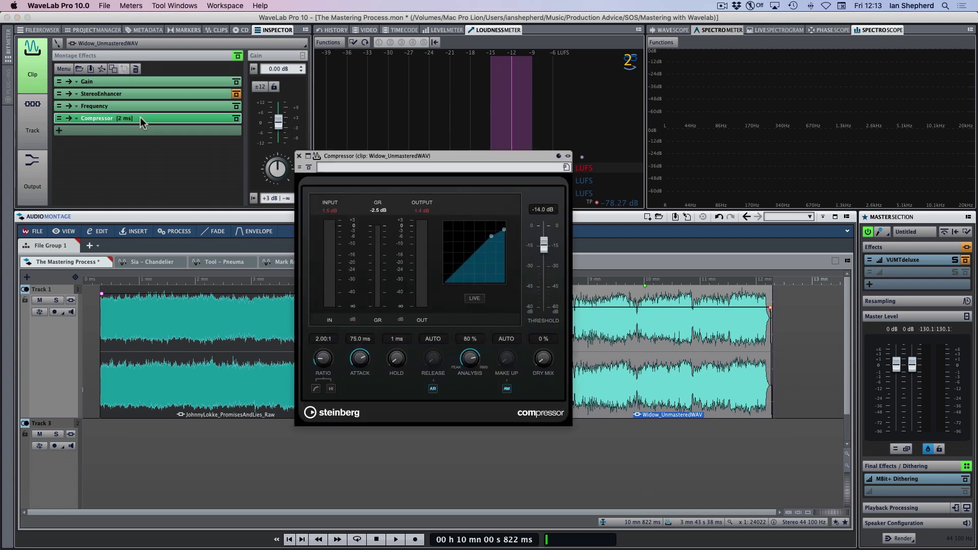
Play the Widow_UnmasteredWAV clip and compare its sound with the Compressor active and bypassed, then stop playback
{"action": "left_click_drag", "start_coordinate": [413, 153], "coordinate": [453, 170]}
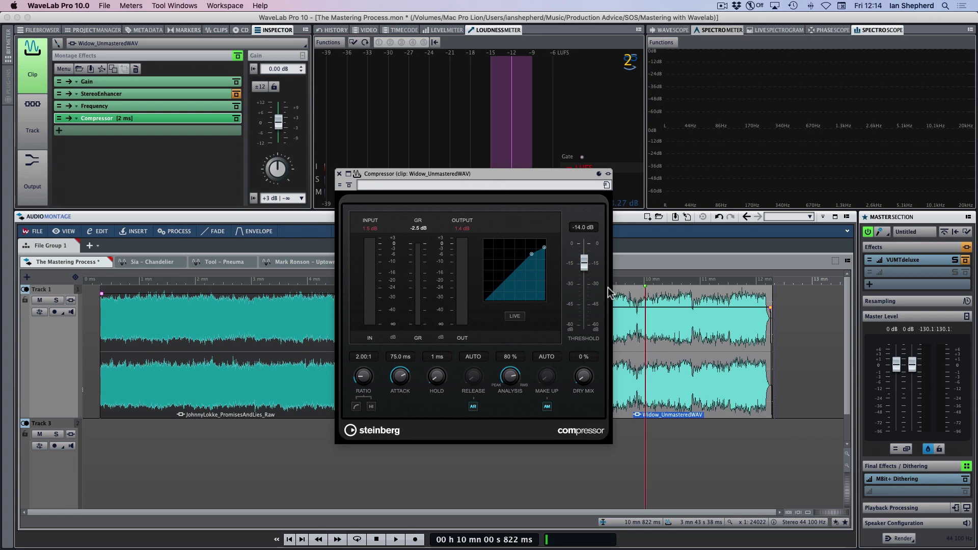
{"action": "key", "text": "space"}
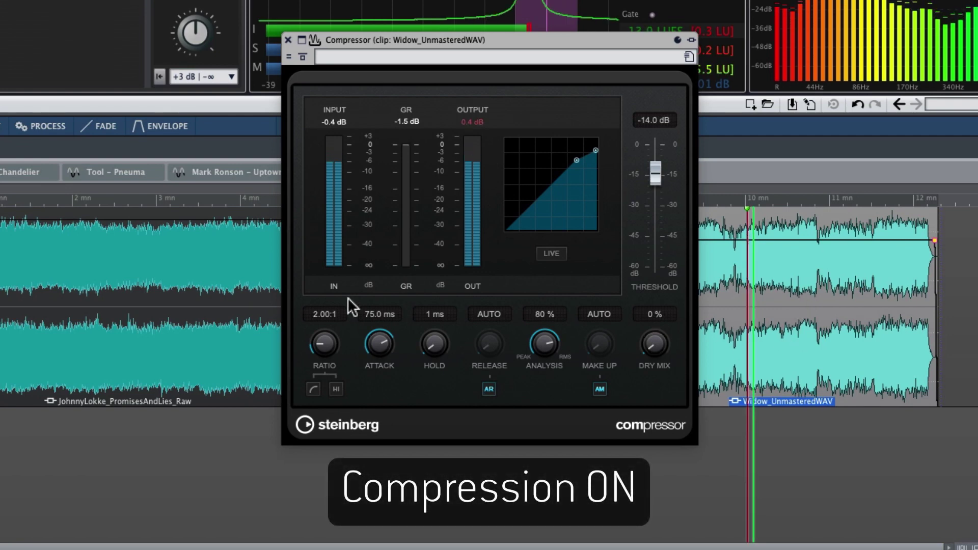
{"action": "left_click", "coordinate": [303, 54]}
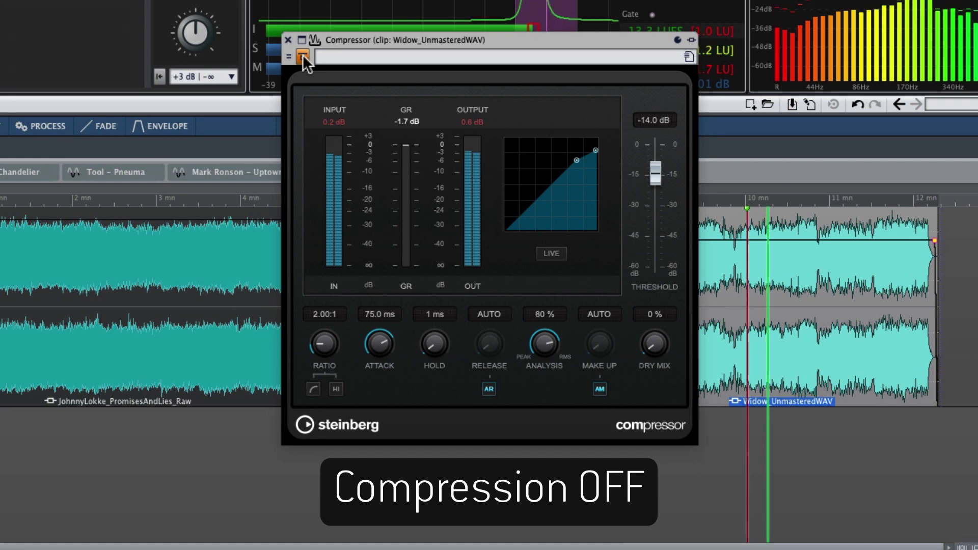
{"action": "left_click", "coordinate": [303, 54]}
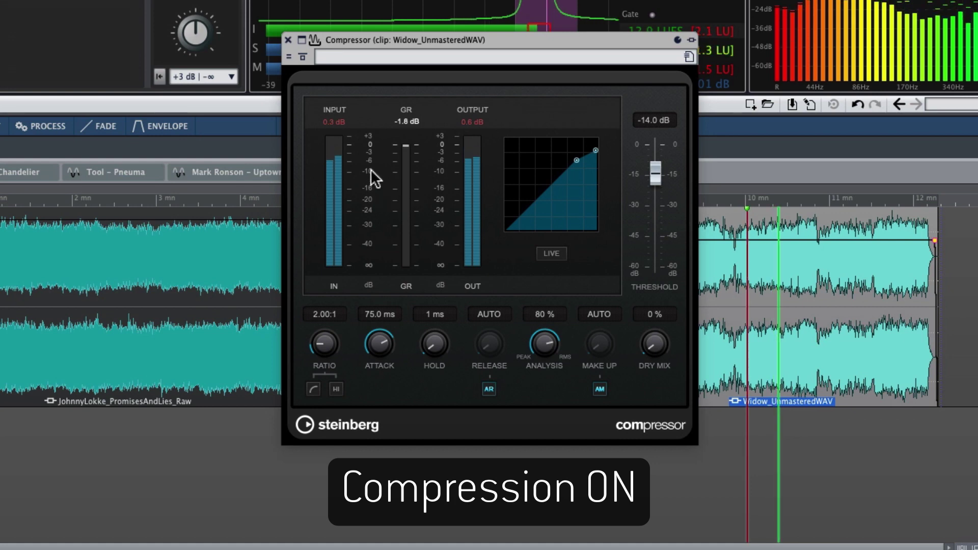
{"action": "left_click", "coordinate": [302, 57]}
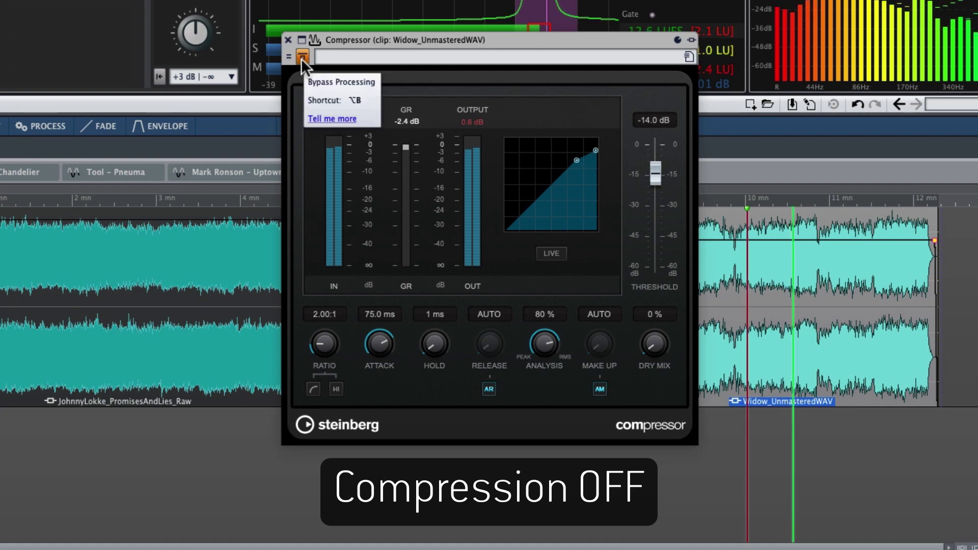
{"action": "left_click", "coordinate": [304, 56]}
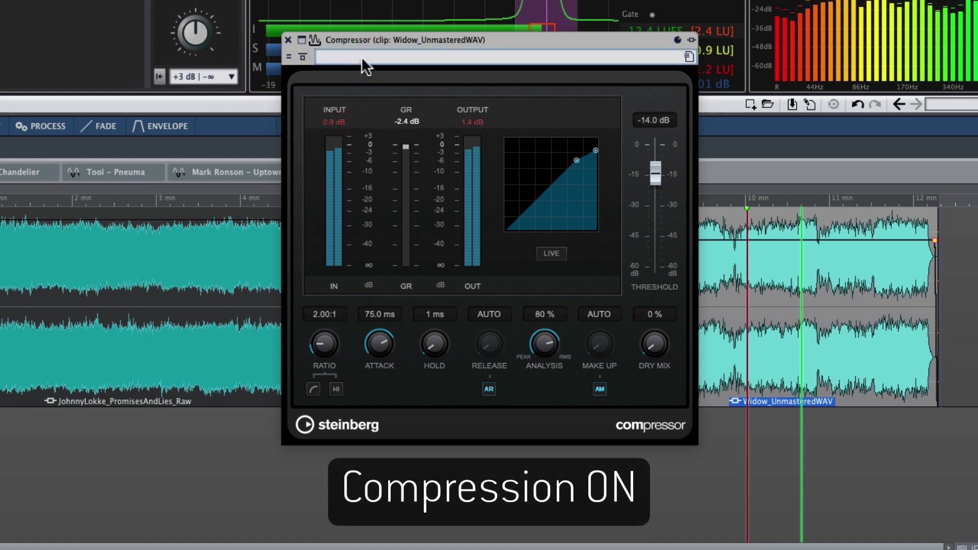
{"action": "left_click", "coordinate": [304, 56]}
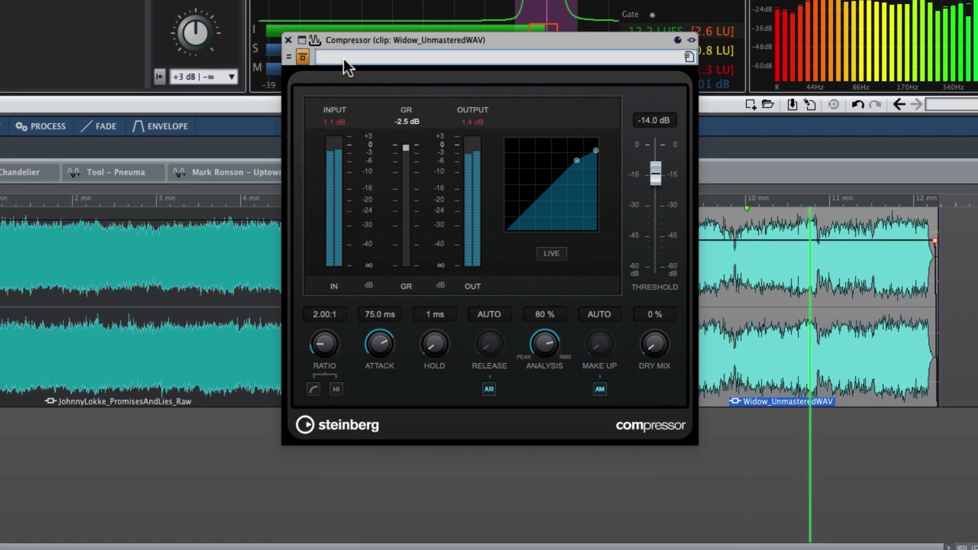
{"action": "key", "text": "space"}
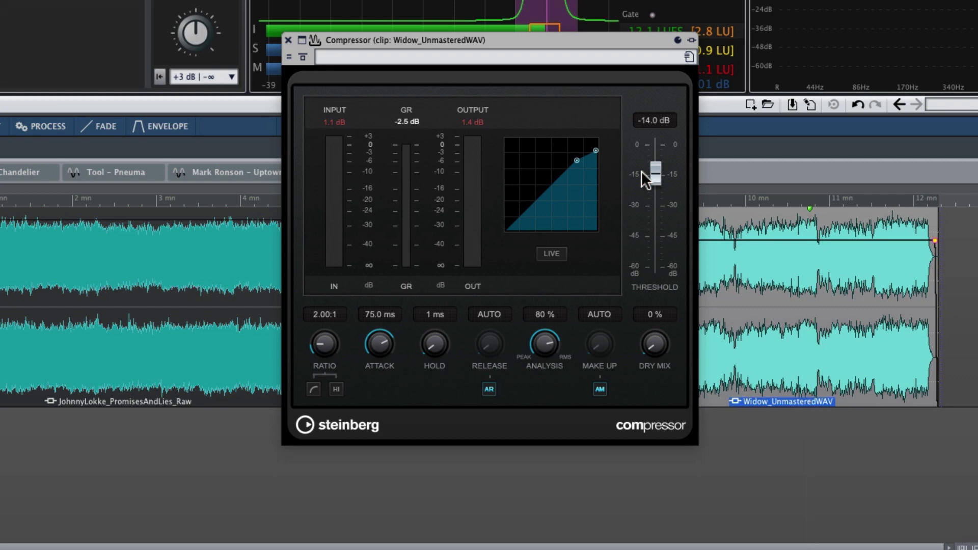
Replay the Widow clip from shortly after the 10-minute mark, comparing Compressor active and bypassed again, and leave it active
{"action": "left_click", "coordinate": [770, 204]}
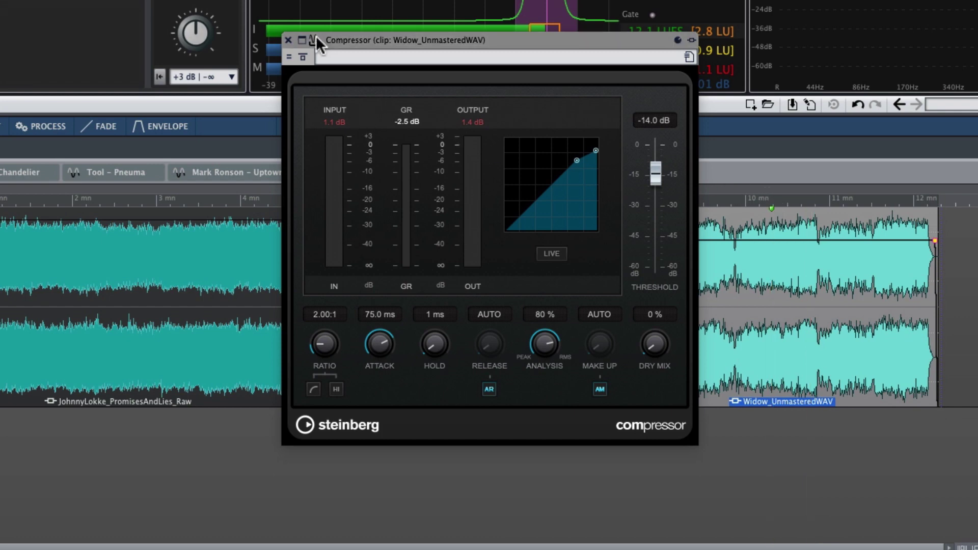
{"action": "left_click", "coordinate": [305, 54]}
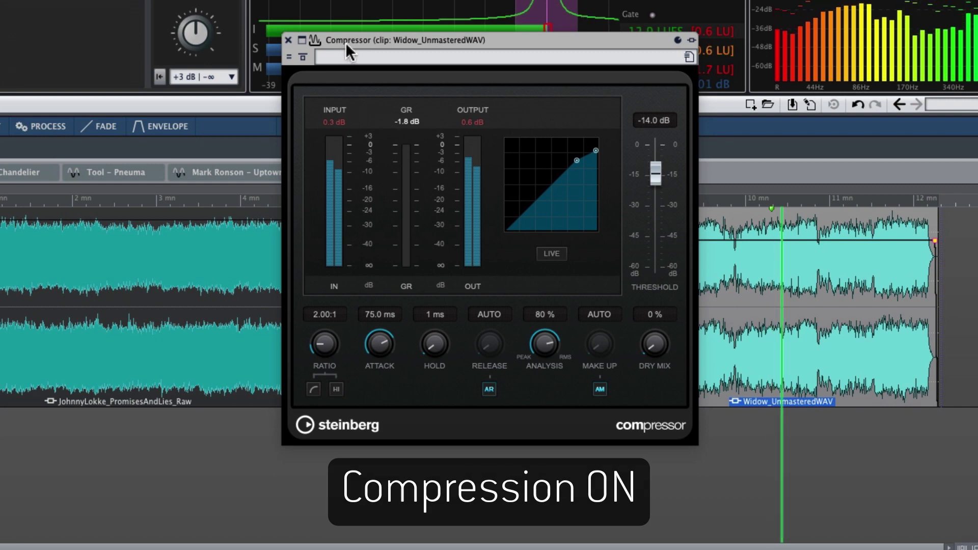
{"action": "left_click", "coordinate": [303, 56]}
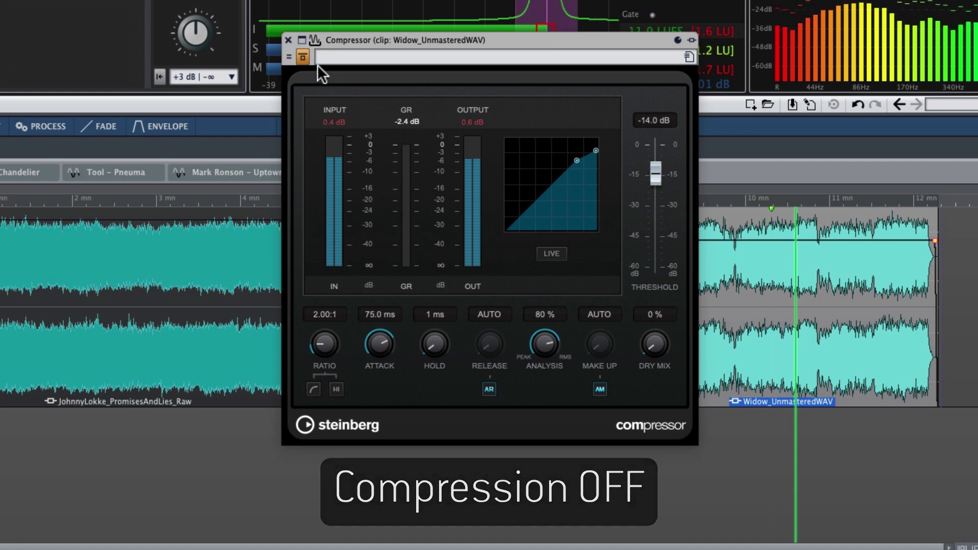
{"action": "left_click", "coordinate": [299, 55]}
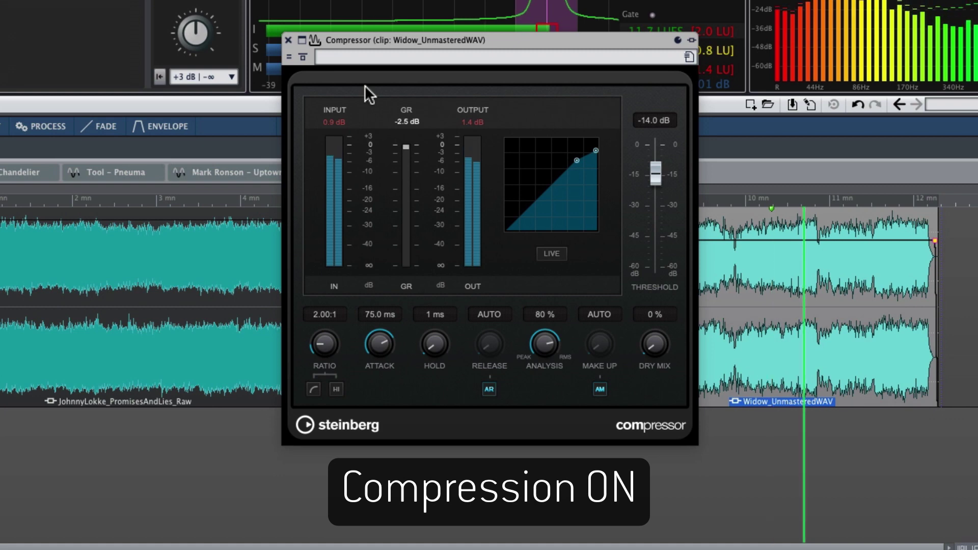
{"action": "left_click", "coordinate": [304, 57]}
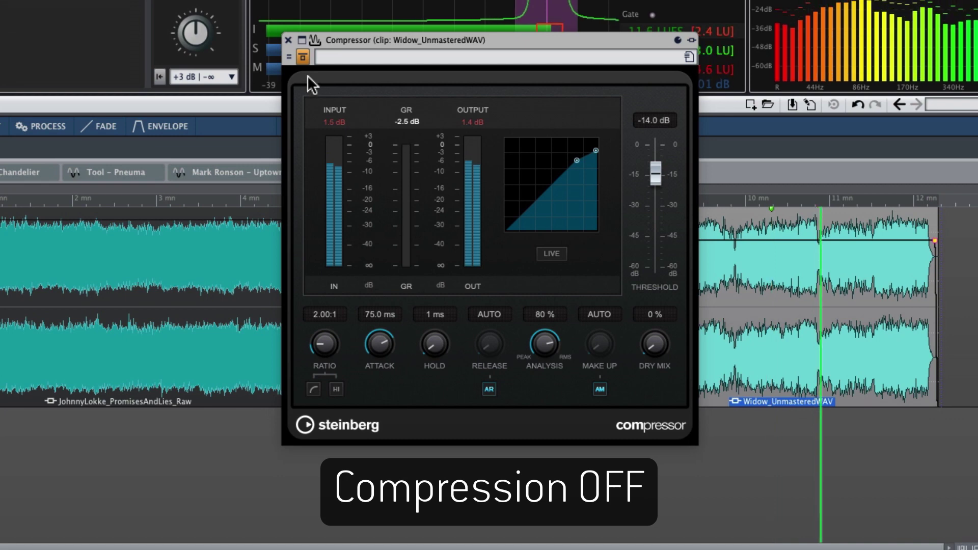
{"action": "left_click", "coordinate": [303, 56]}
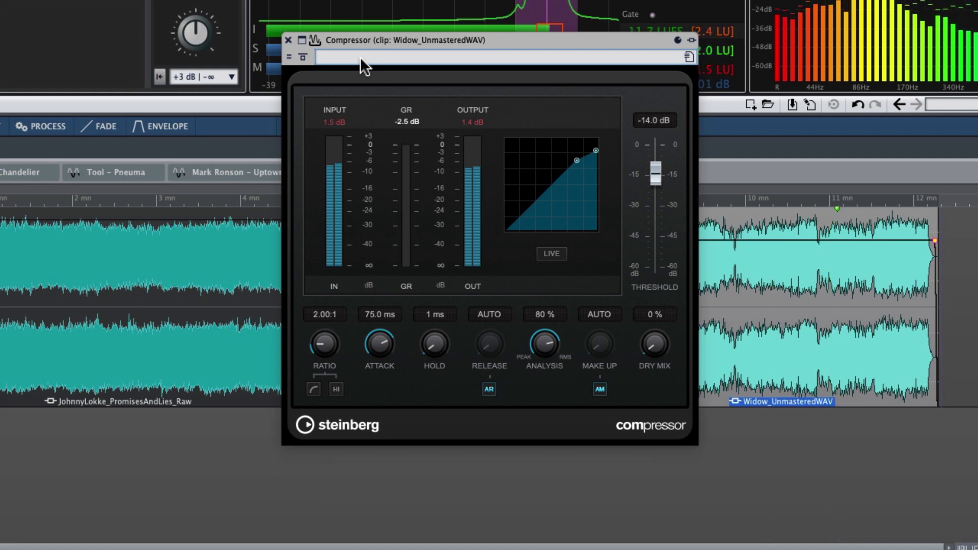
{"action": "key", "text": "space"}
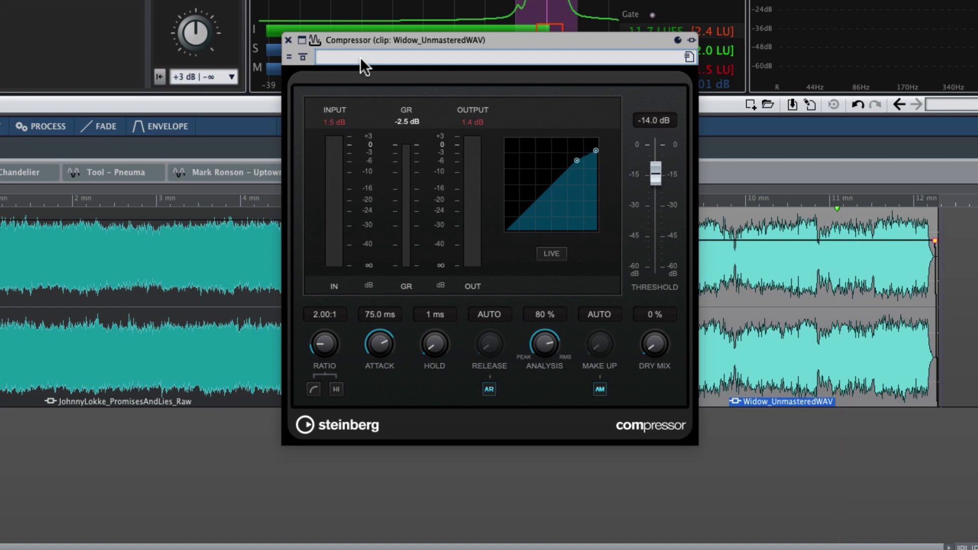
{"action": "left_click", "coordinate": [288, 39]}
{"action": "left_click", "coordinate": [106, 380]}
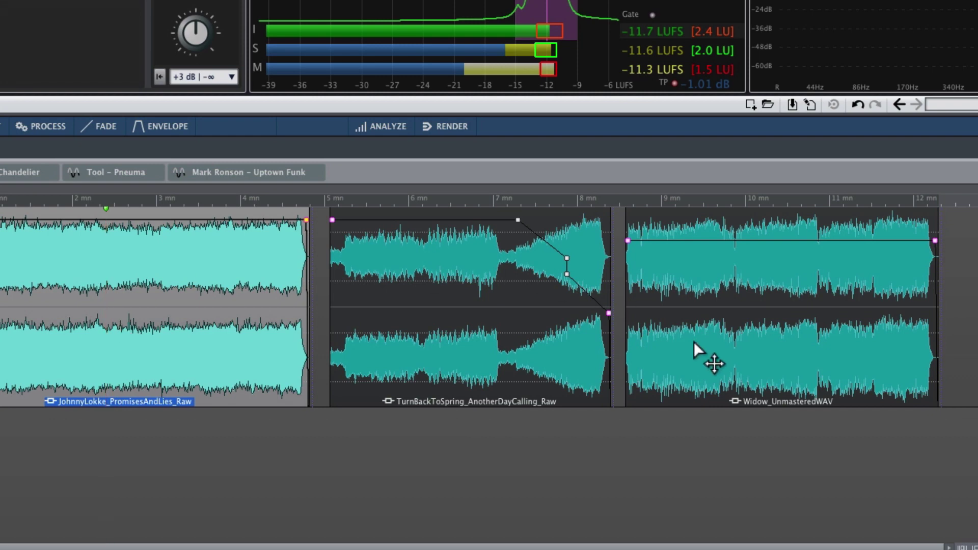
{"action": "left_click", "coordinate": [702, 357]}
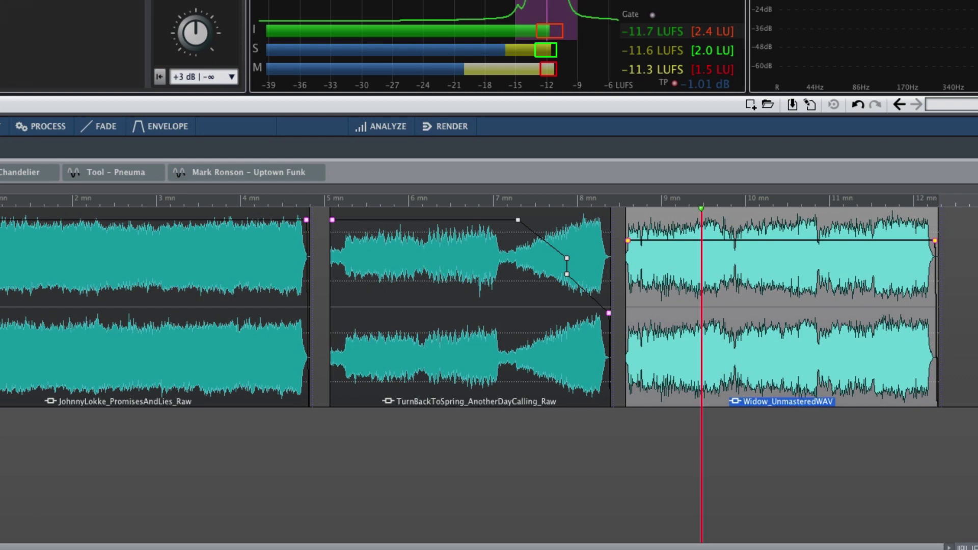
{"action": "left_click", "coordinate": [3, 6]}
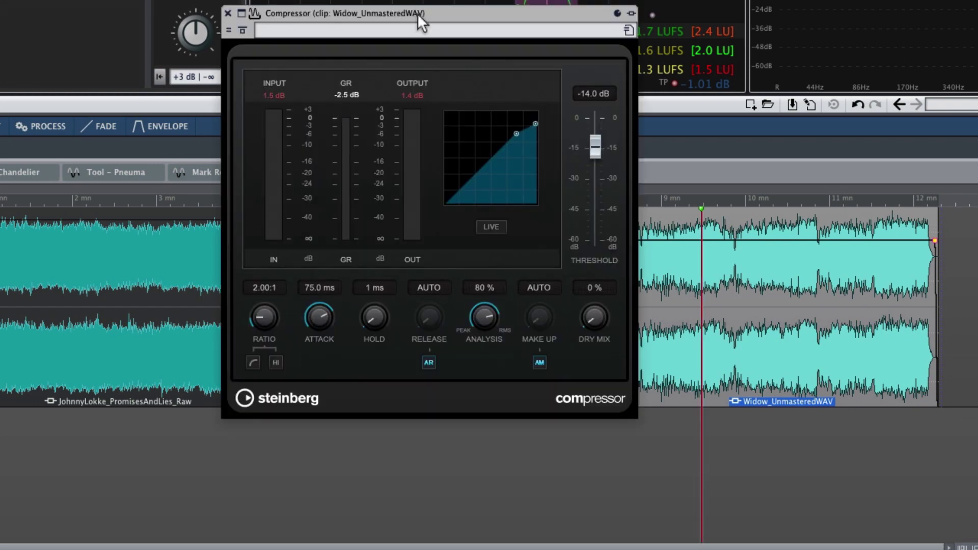
{"action": "left_click_drag", "start_coordinate": [417, 13], "coordinate": [453, 17]}
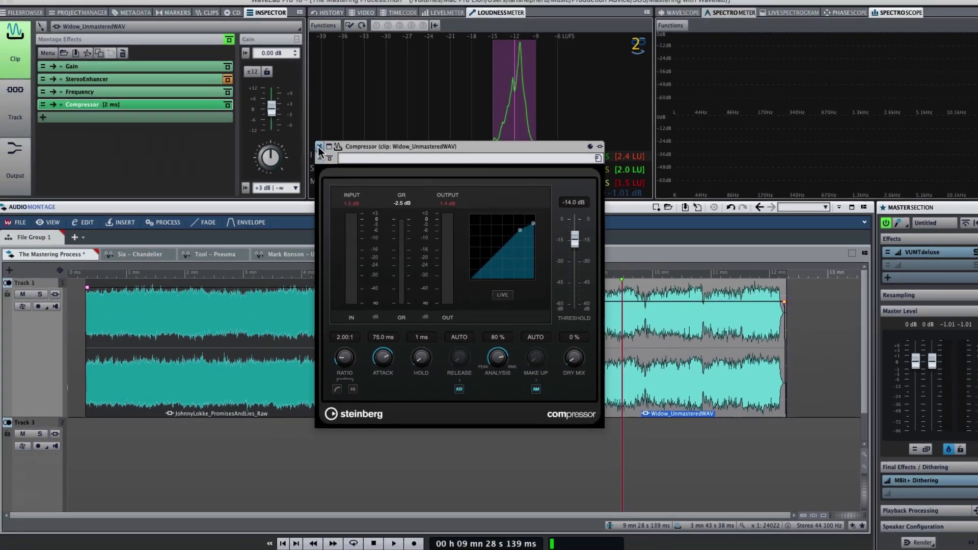
Close the Compressor, select the JohnnyLokke_PromisesAndLies_Raw clip and open its MasterRig effect
{"action": "left_click", "coordinate": [320, 149]}
{"action": "left_click", "coordinate": [259, 387]}
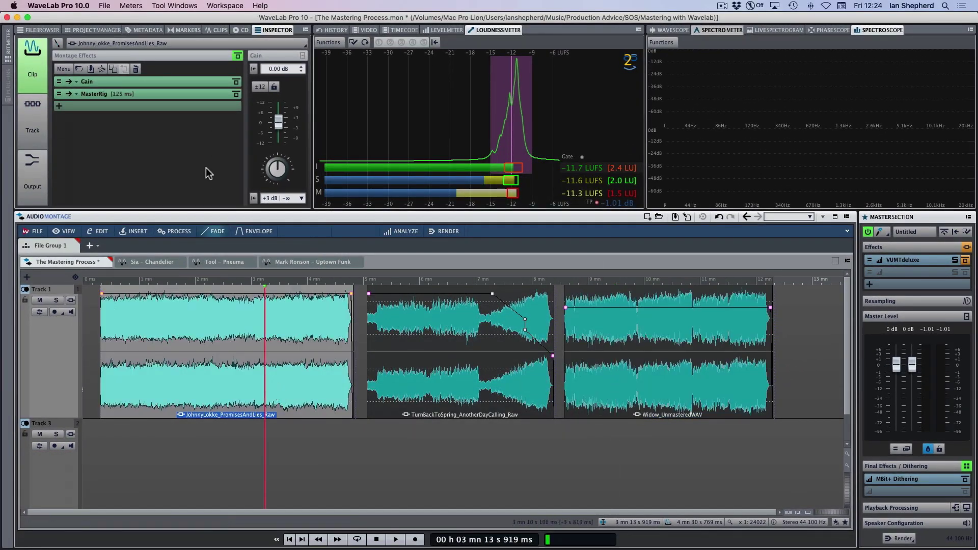
{"action": "left_click", "coordinate": [141, 94]}
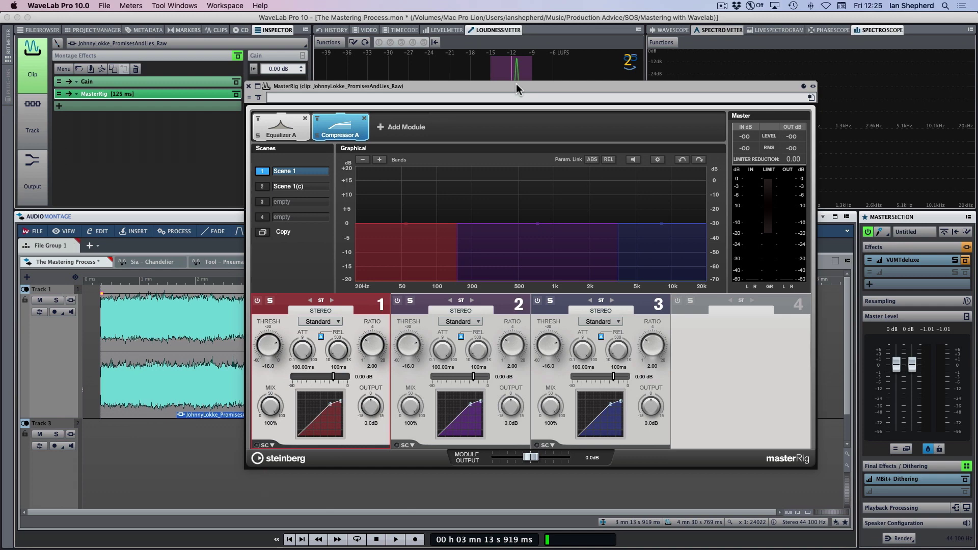
{"action": "left_click_drag", "start_coordinate": [514, 87], "coordinate": [506, 79]}
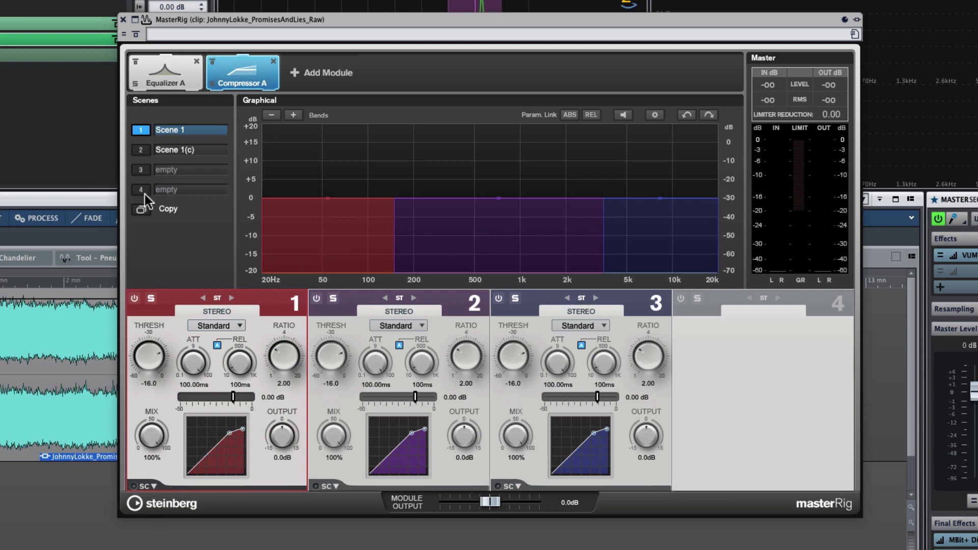
Move MasterRig clear of the first clip's waveform, then play the clip and compare with Compressor A active and bypassed
{"action": "left_click_drag", "start_coordinate": [308, 18], "coordinate": [426, 21]}
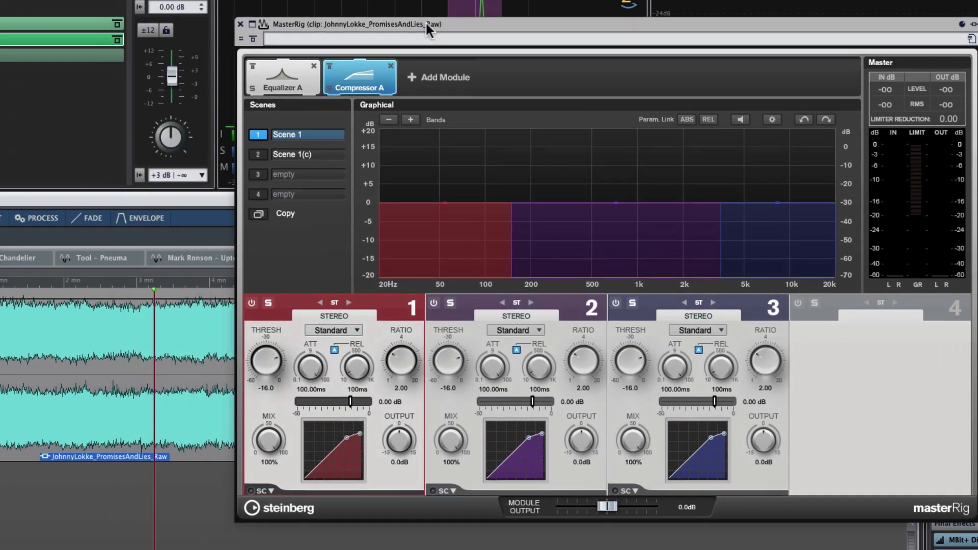
{"action": "key", "text": "space"}
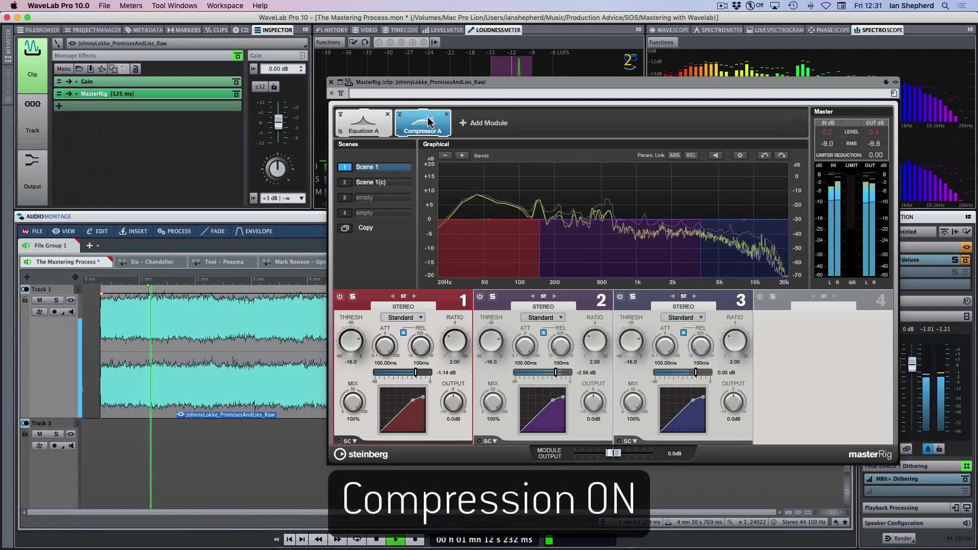
{"action": "left_click", "coordinate": [400, 116]}
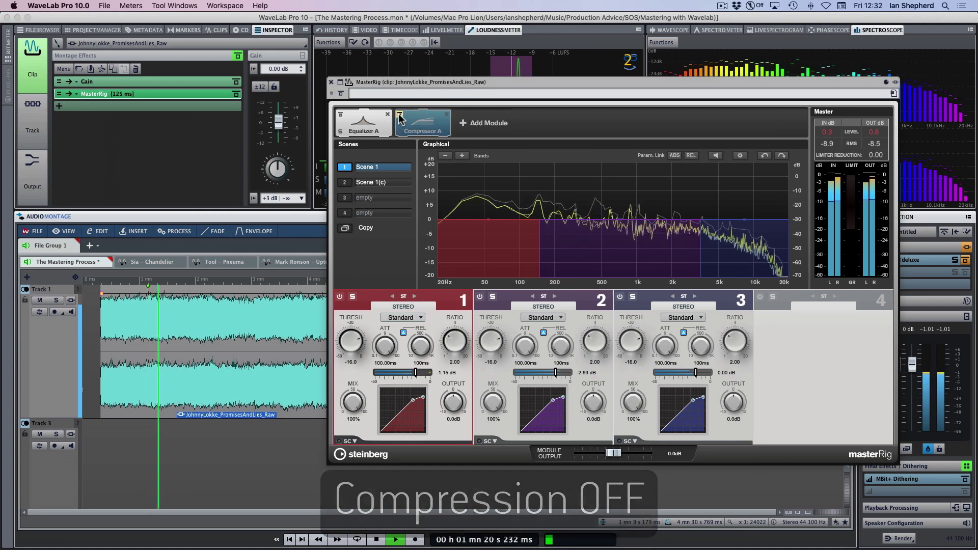
{"action": "left_click", "coordinate": [400, 115]}
{"action": "key", "text": "space"}
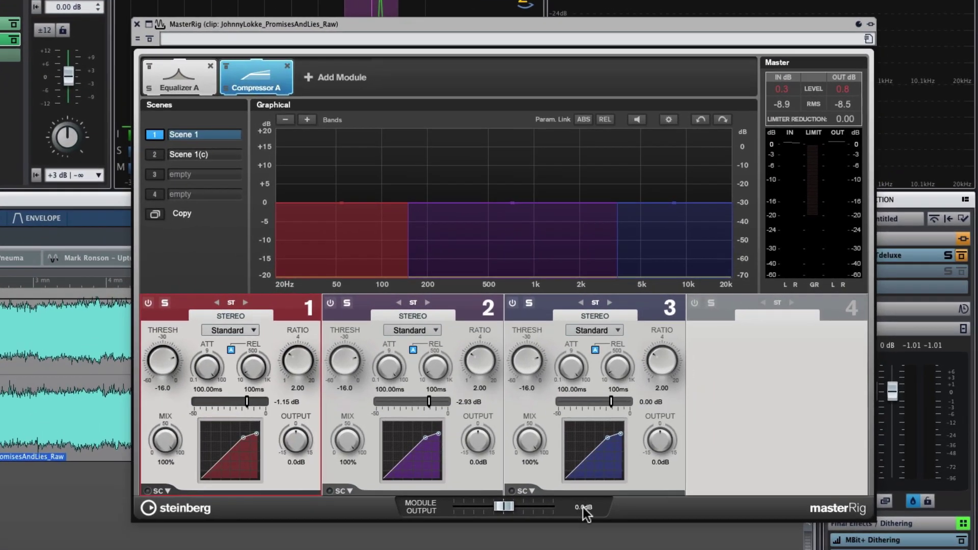
Set the module output of MasterRig's Compressor A to 0.7 dB and restart playback
{"action": "left_click", "coordinate": [584, 508]}
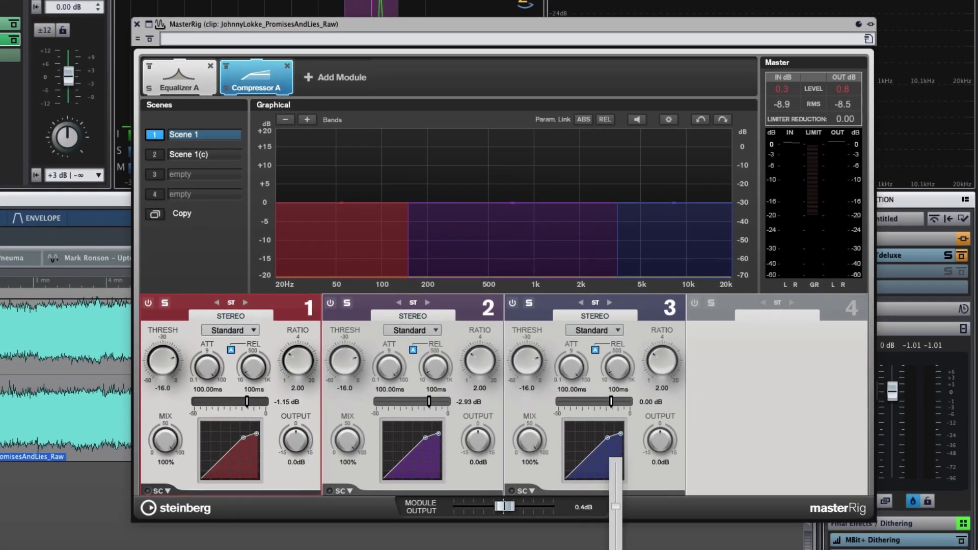
{"action": "left_click_drag", "start_coordinate": [616, 506], "coordinate": [616, 503]}
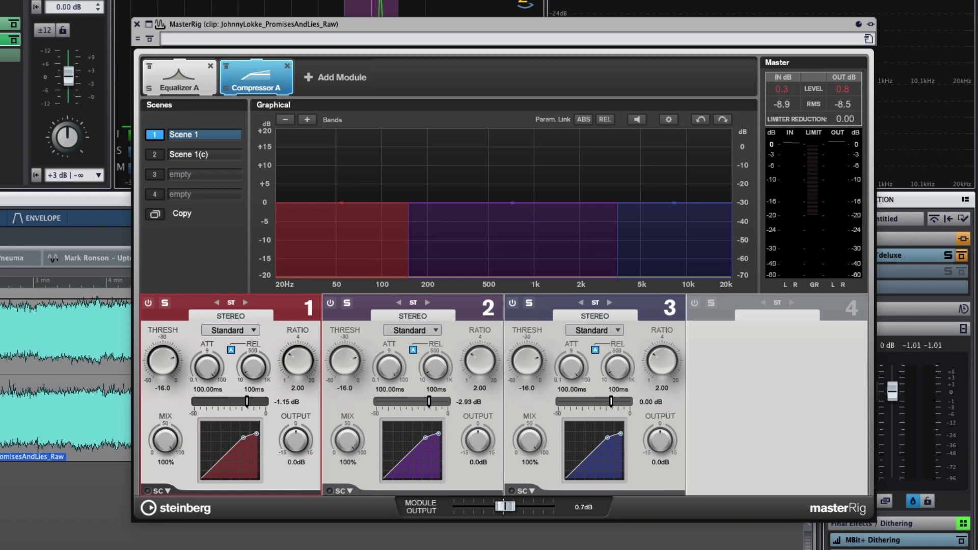
{"action": "key", "text": "space"}
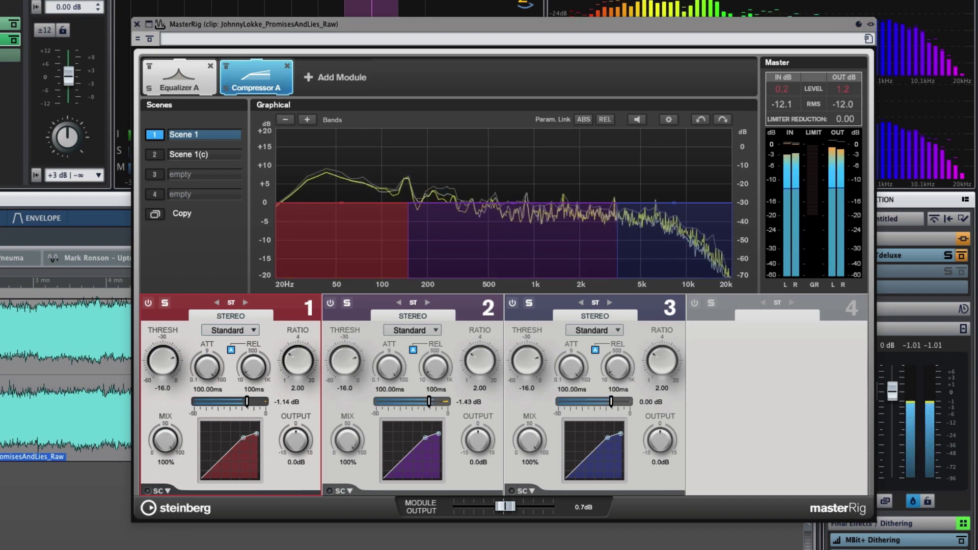
Bypass and re-enable Compressor A repeatedly during playback to compare the level-matched sound, leaving it active
{"action": "left_click", "coordinate": [227, 66]}
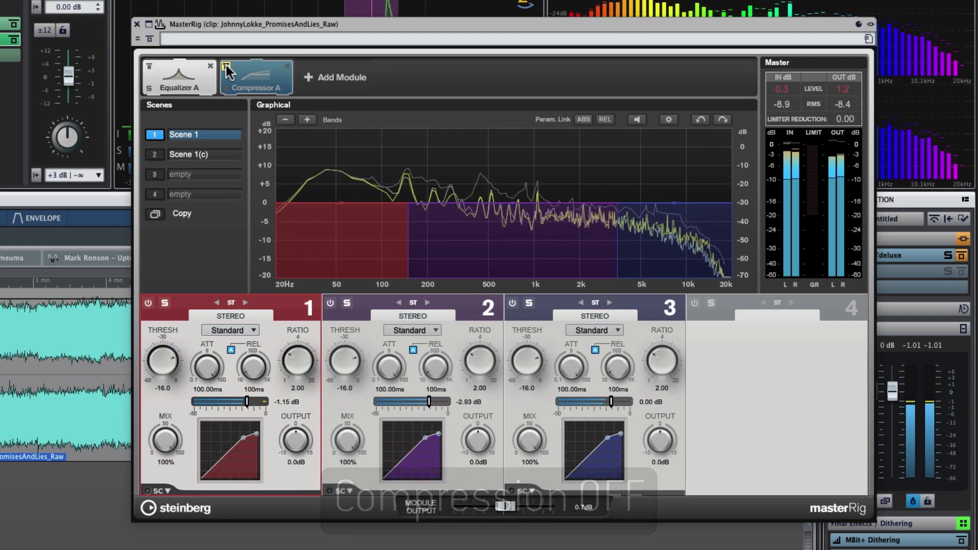
{"action": "left_click", "coordinate": [226, 66]}
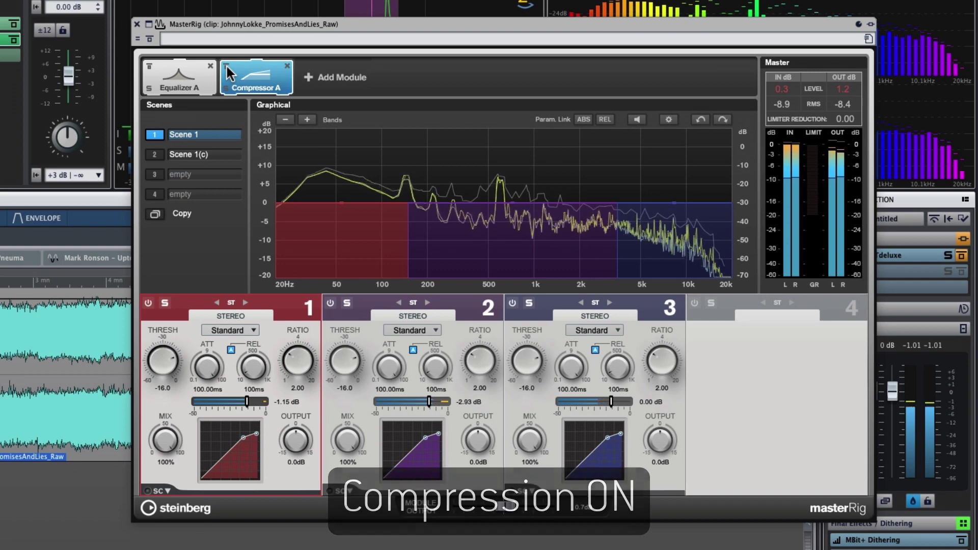
{"action": "left_click", "coordinate": [226, 66]}
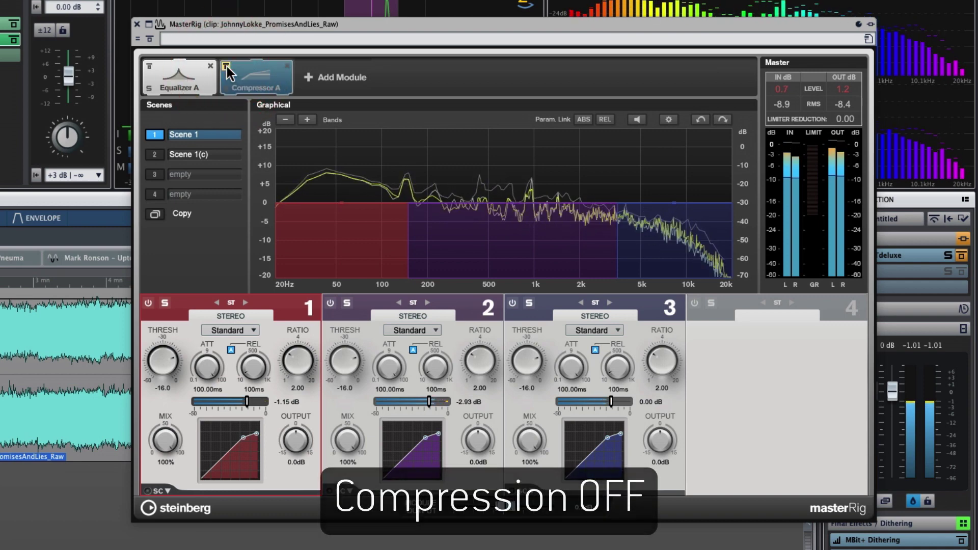
{"action": "left_click", "coordinate": [226, 67]}
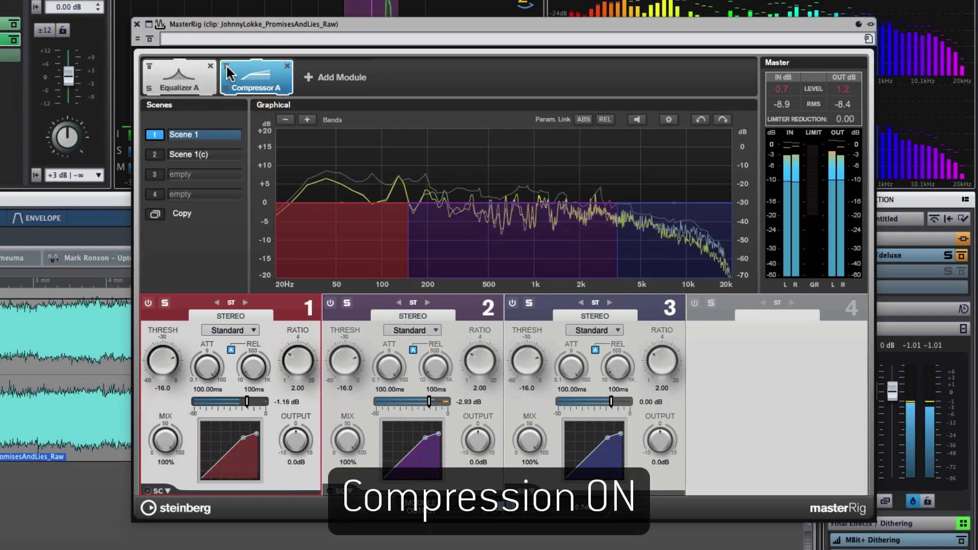
{"action": "left_click", "coordinate": [227, 67]}
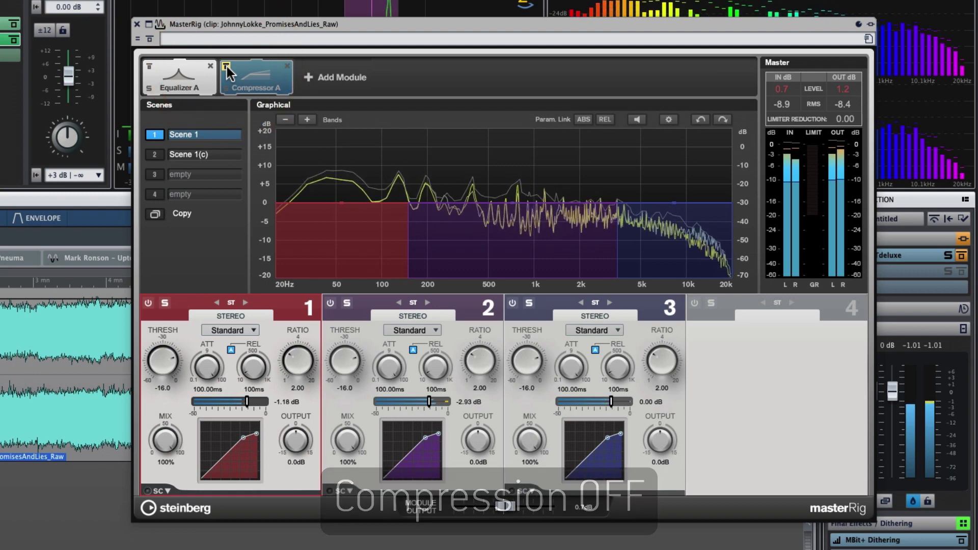
{"action": "left_click", "coordinate": [226, 67]}
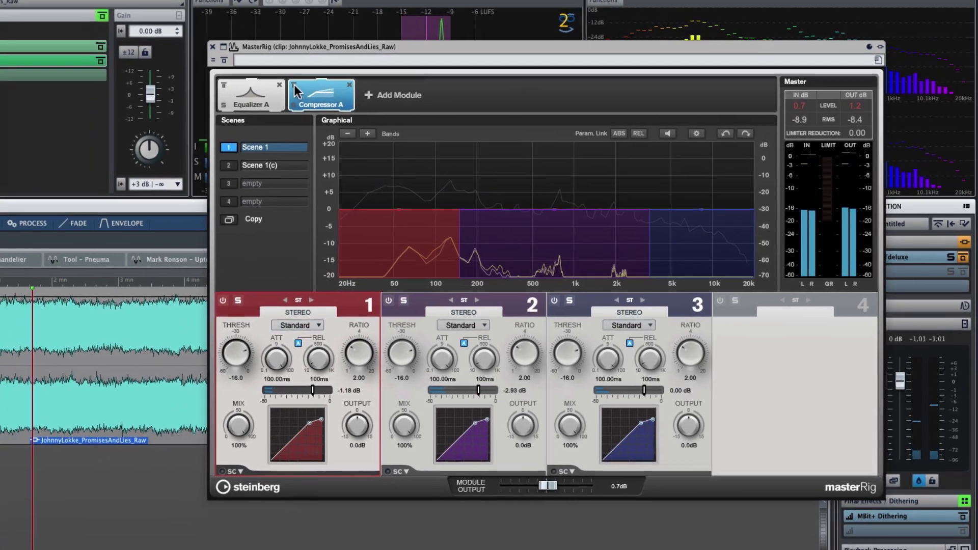
Stop playback and examine the Equalizer A and Compressor A settings in MasterRig side by side, finishing on Compressor A's frequency bands
{"action": "key", "text": "space"}
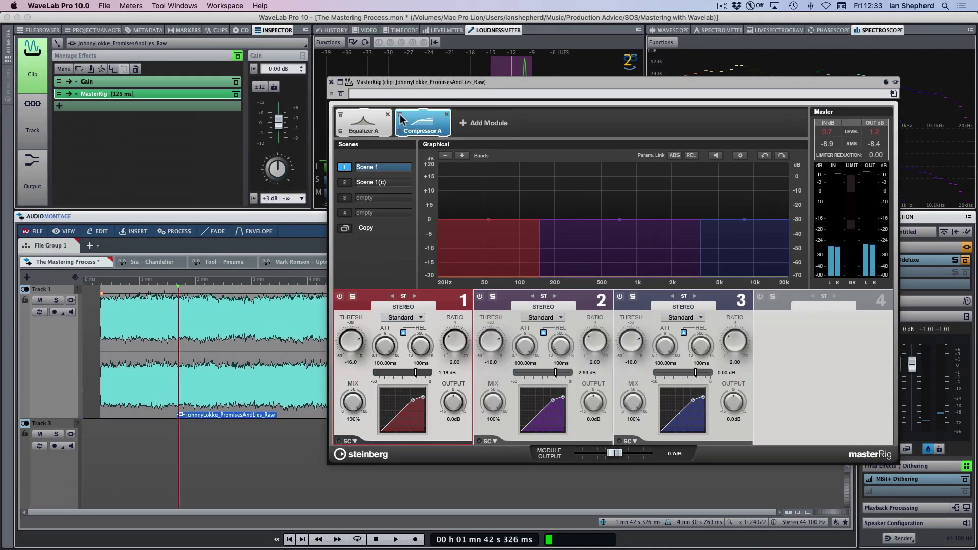
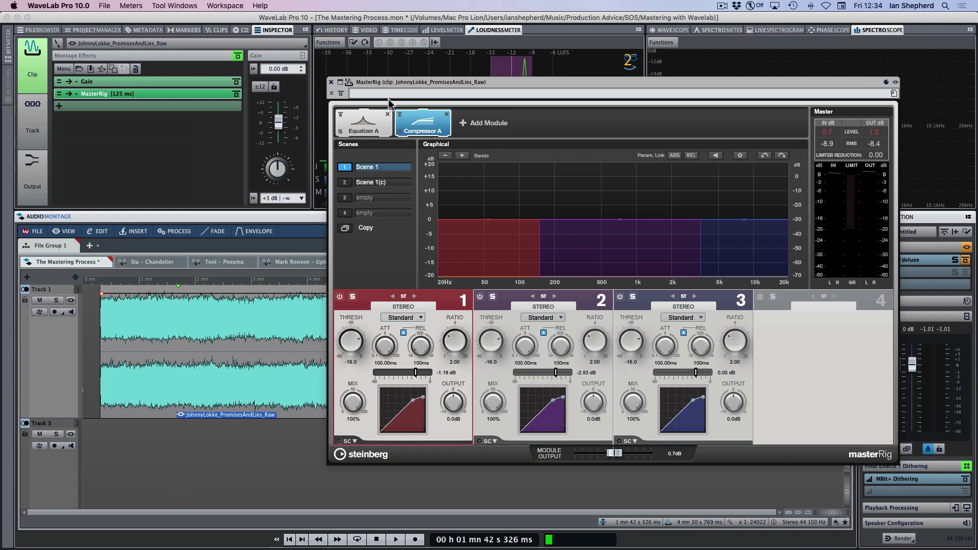
{"action": "left_click", "coordinate": [369, 131]}
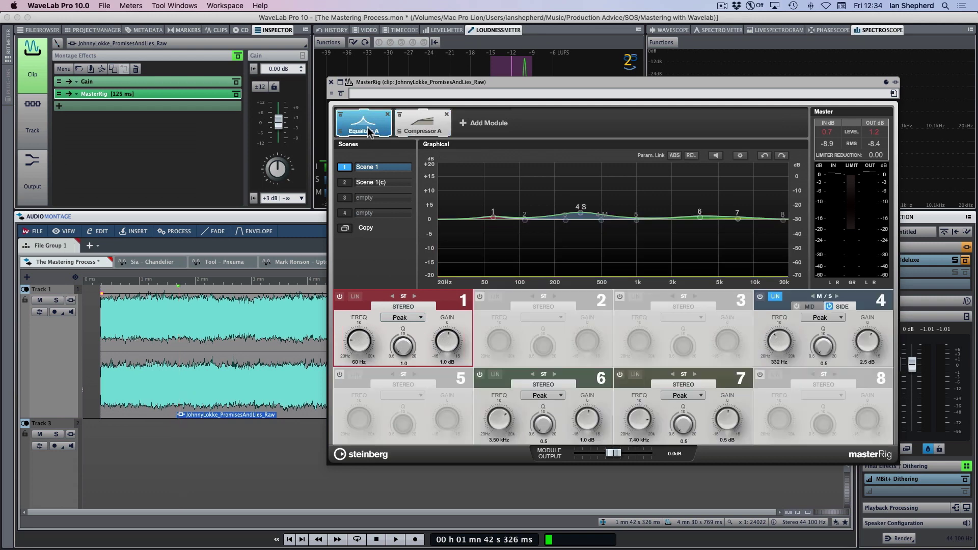
{"action": "left_click", "coordinate": [425, 127]}
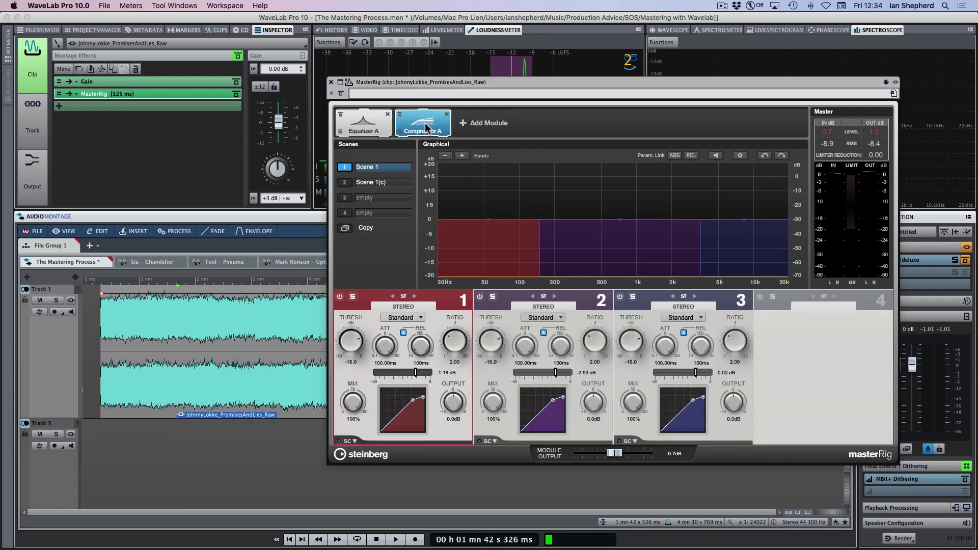
{"action": "left_click", "coordinate": [368, 127]}
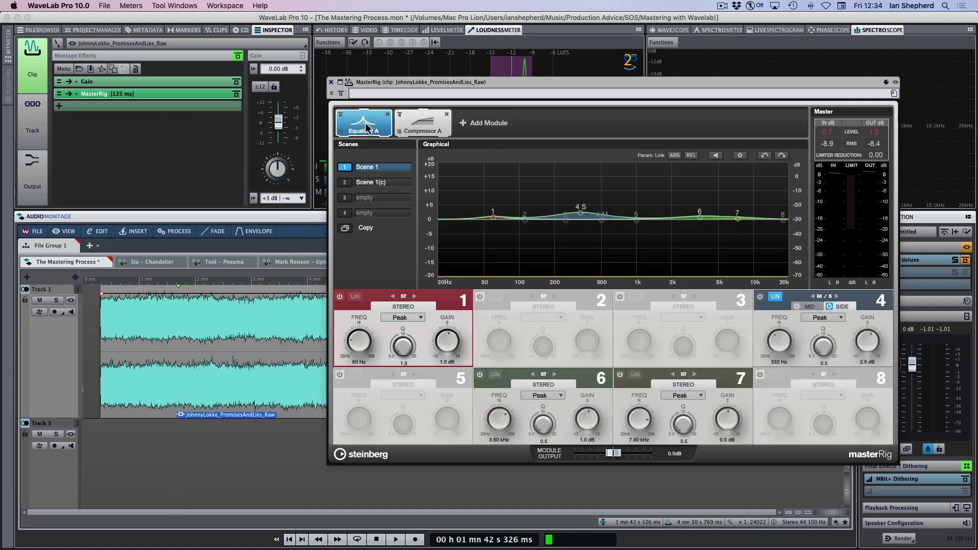
{"action": "left_click", "coordinate": [421, 120]}
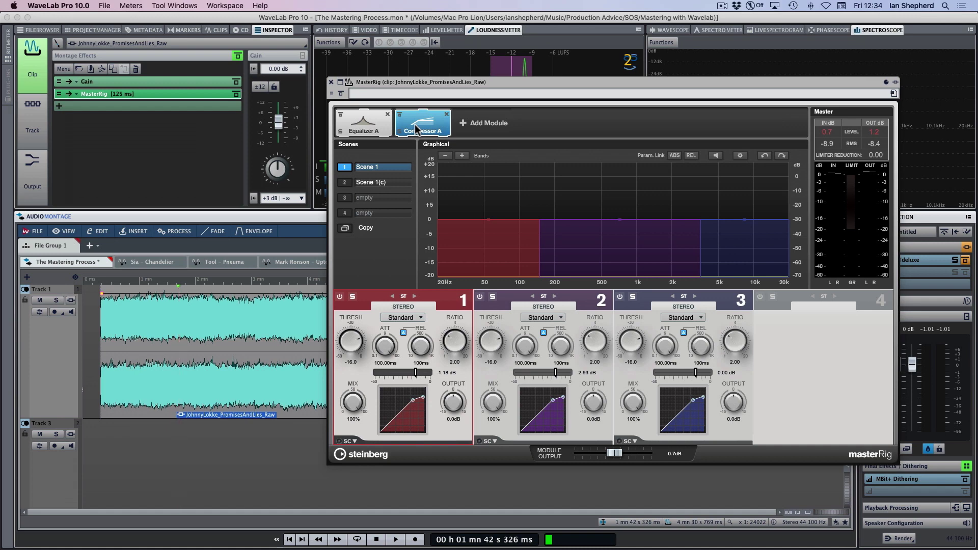
{"action": "left_click", "coordinate": [364, 128]}
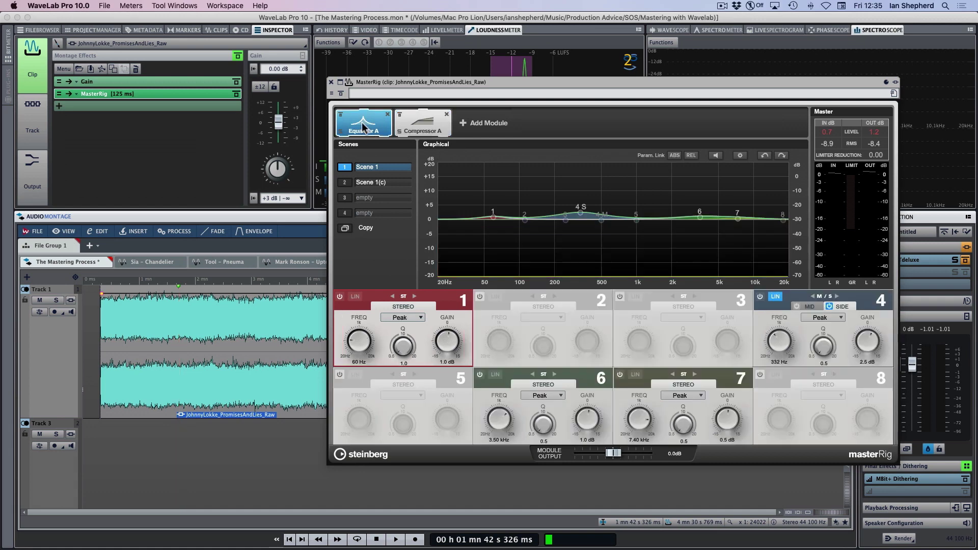
{"action": "left_click", "coordinate": [423, 122]}
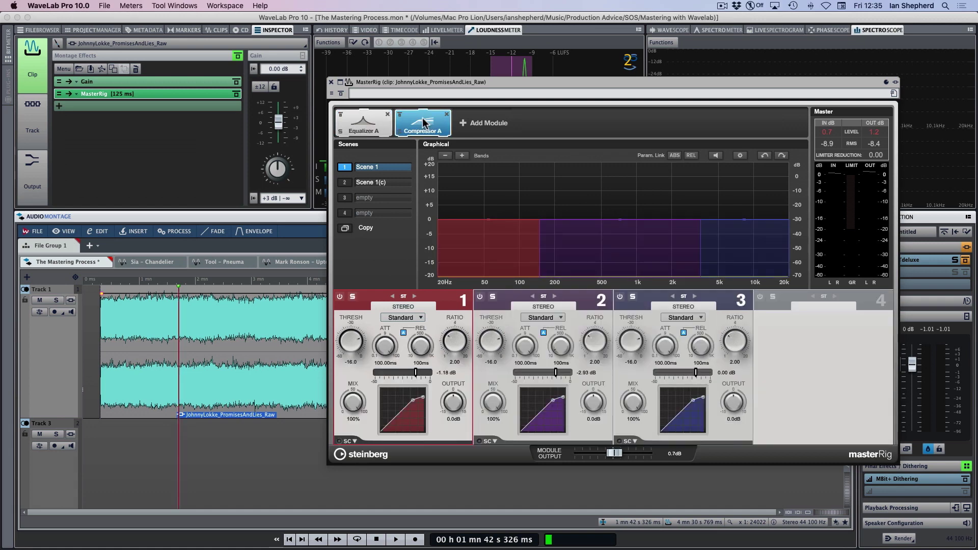
{"action": "left_click", "coordinate": [367, 132]}
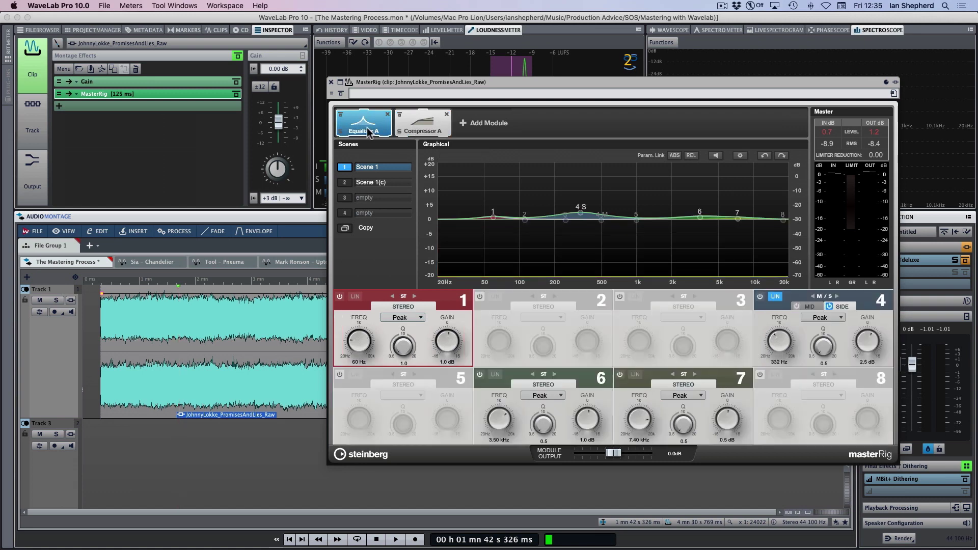
{"action": "left_click", "coordinate": [420, 125]}
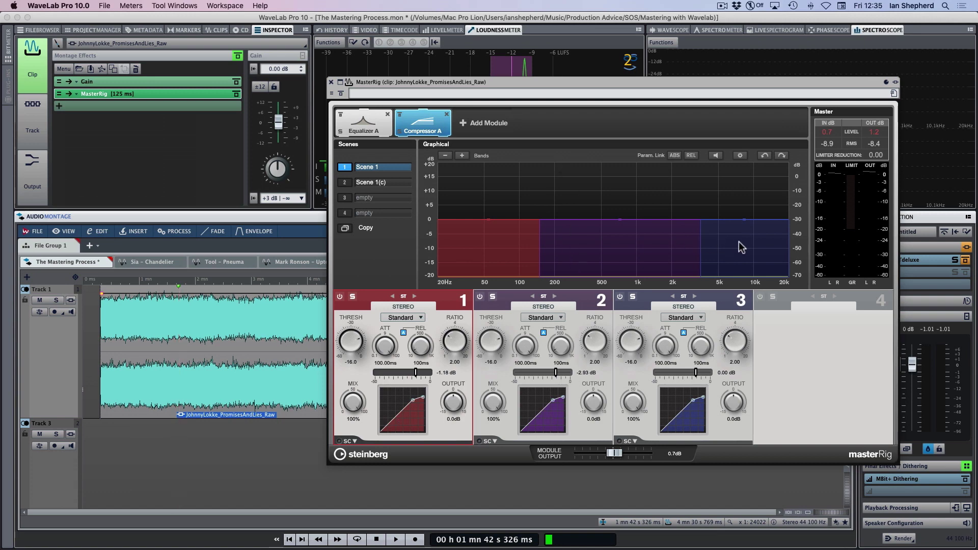
{"action": "mouse_move", "coordinate": [702, 244]}
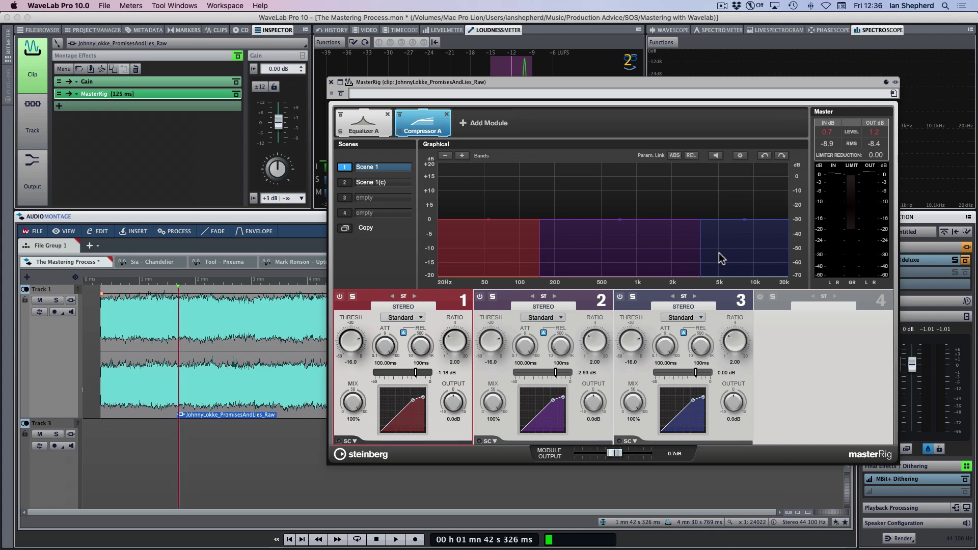
Play the clip from about 1 mn 8 s, repeatedly bypass and re-enable Compressor A, leave it active and close MasterRig
{"action": "left_click", "coordinate": [151, 293]}
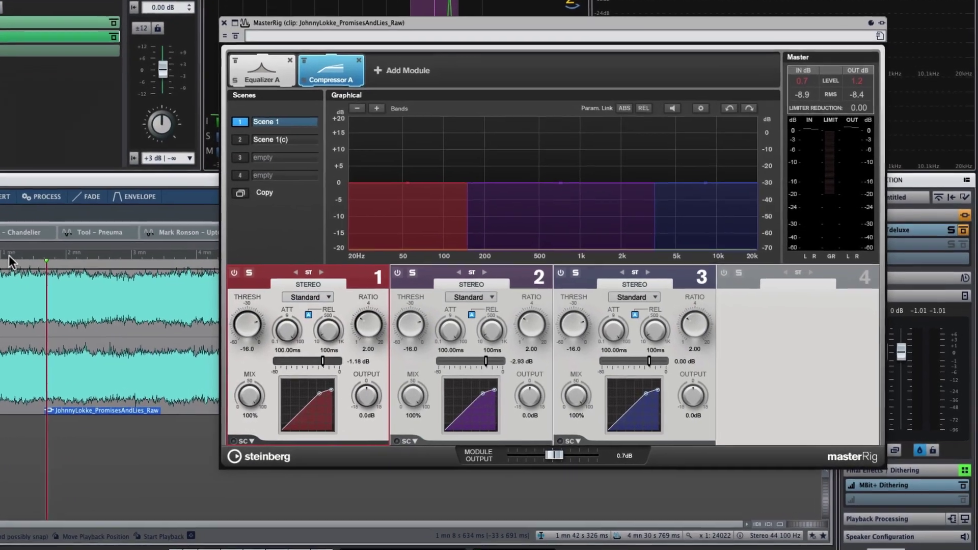
{"action": "key", "text": "space"}
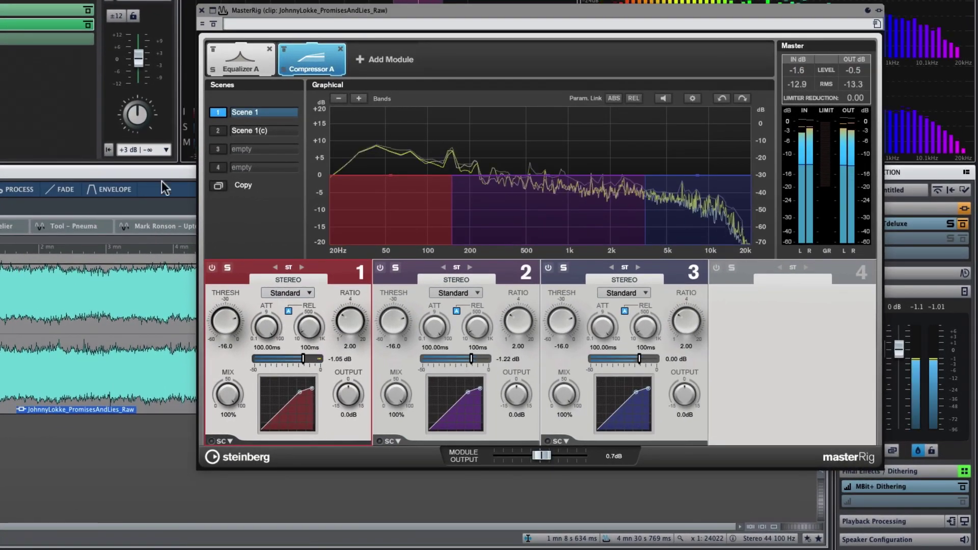
{"action": "left_click", "coordinate": [285, 50]}
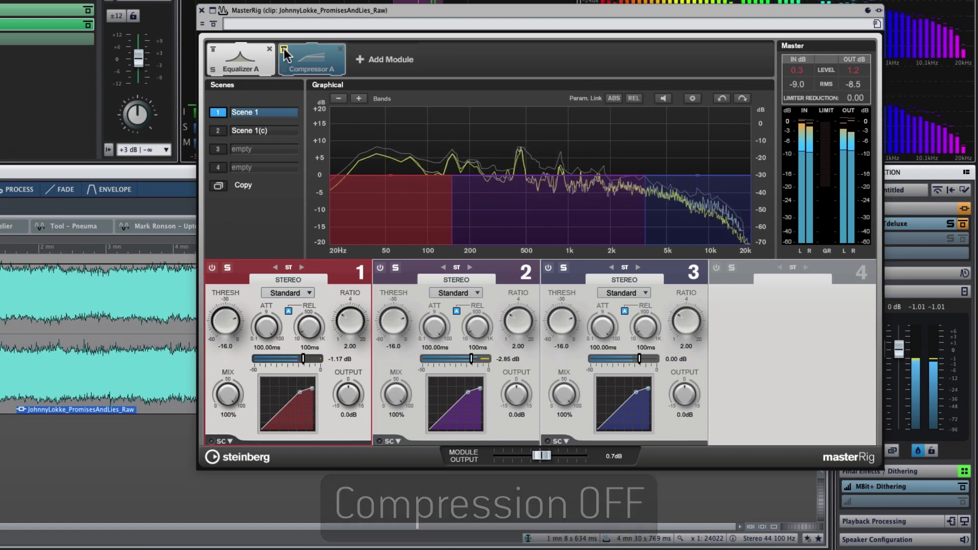
{"action": "left_click", "coordinate": [285, 50]}
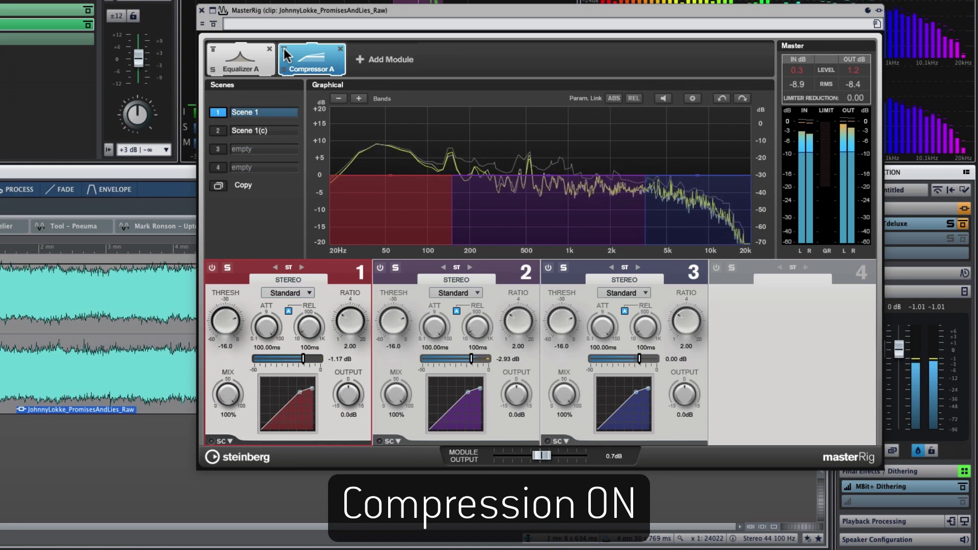
{"action": "left_click", "coordinate": [284, 50]}
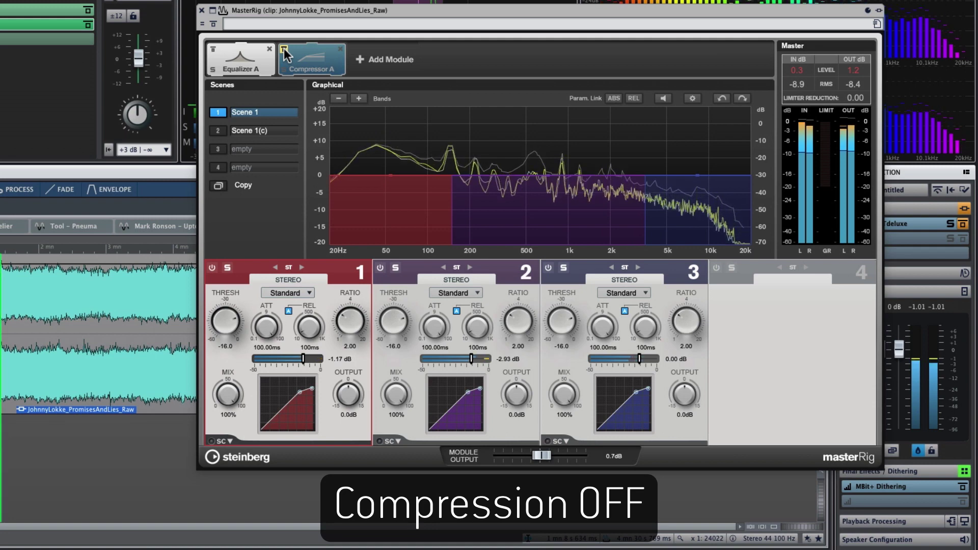
{"action": "left_click", "coordinate": [285, 51]}
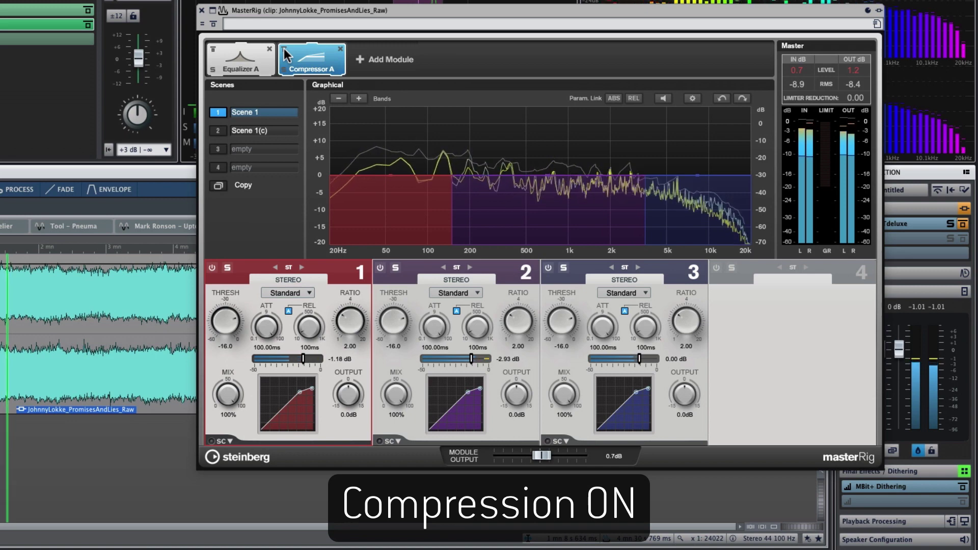
{"action": "left_click", "coordinate": [284, 50]}
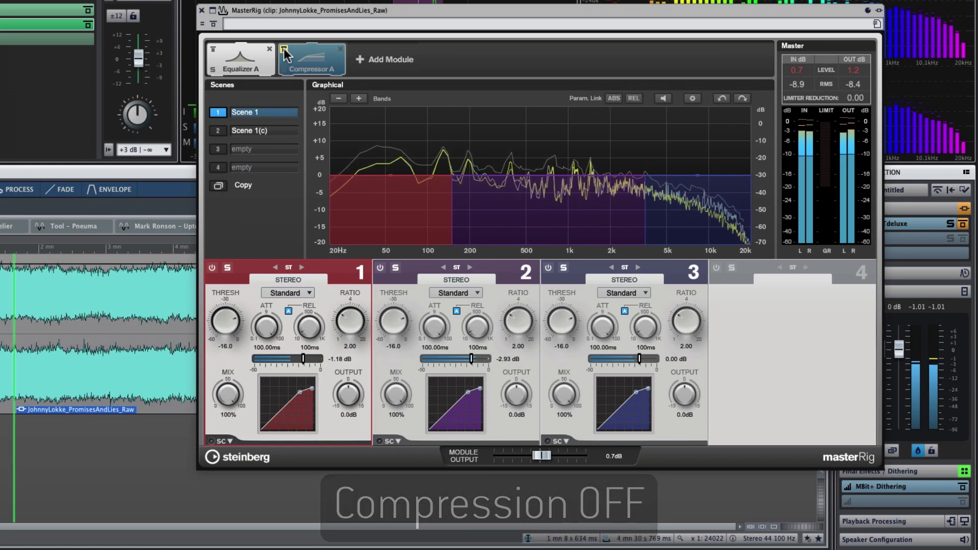
{"action": "left_click", "coordinate": [285, 50]}
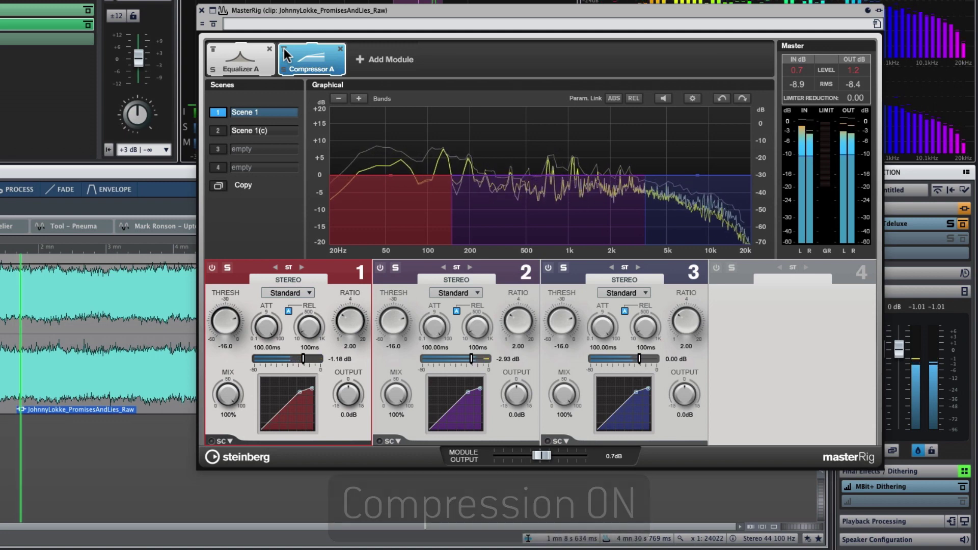
{"action": "left_click", "coordinate": [284, 50]}
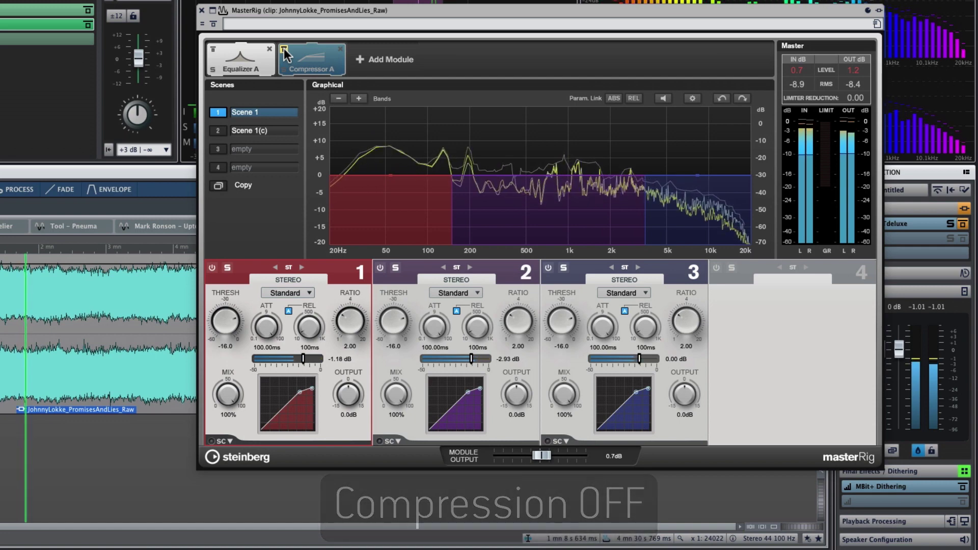
{"action": "left_click", "coordinate": [284, 50]}
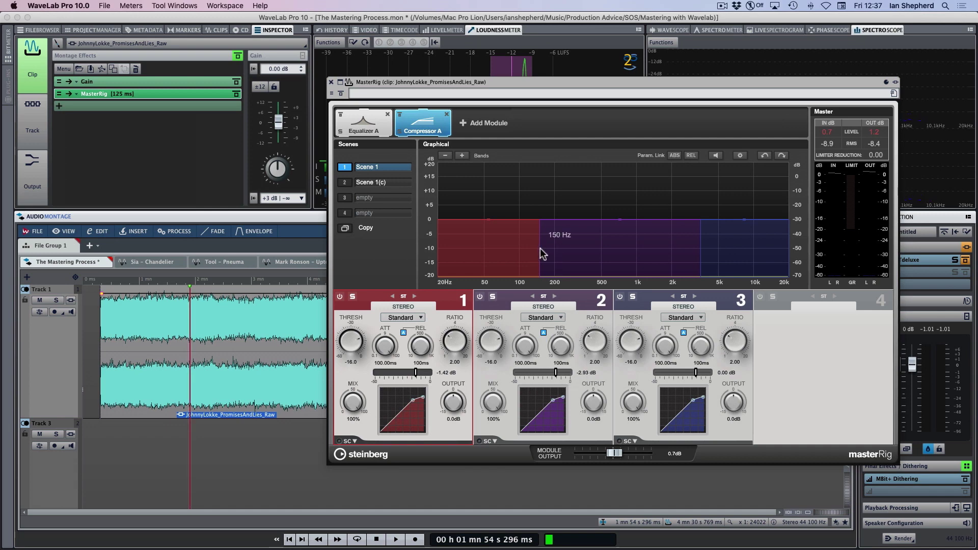
{"action": "mouse_move", "coordinate": [698, 265]}
{"action": "left_click", "coordinate": [331, 82]}
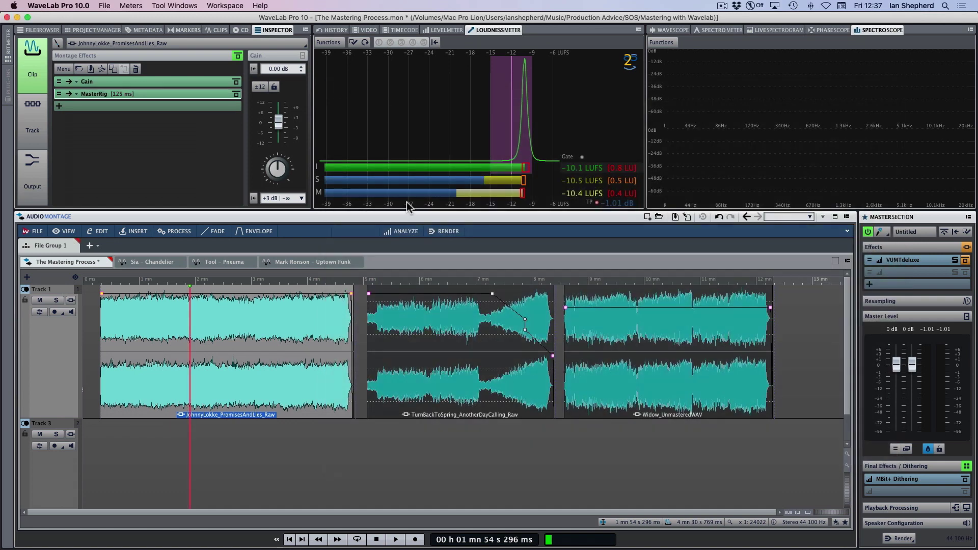
Select the TurnBackToSpring_AnotherDayCalling_Raw clip and inspect the modules in its MasterRig effect, closing the effect when done
{"action": "left_click", "coordinate": [453, 397]}
{"action": "left_click", "coordinate": [453, 397]}
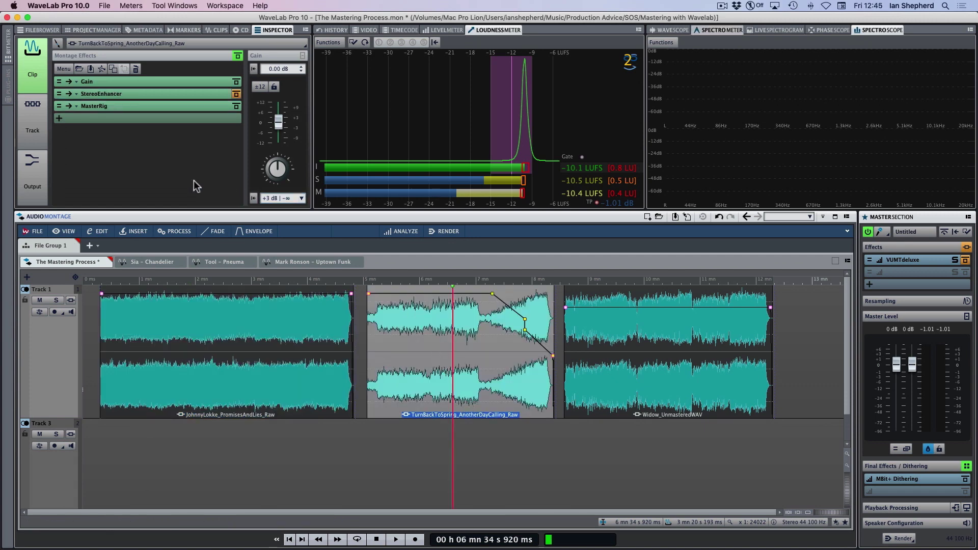
{"action": "left_click", "coordinate": [135, 107]}
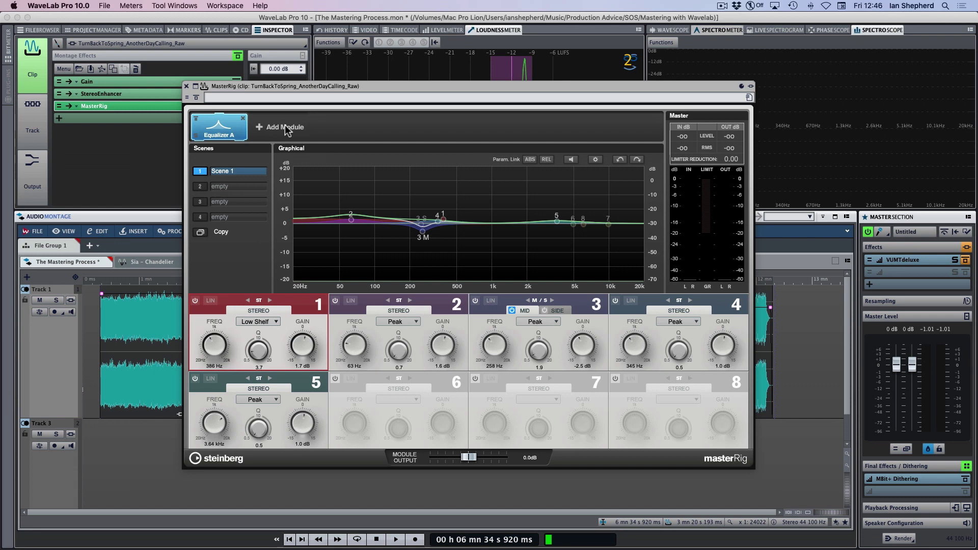
{"action": "left_click", "coordinate": [187, 86]}
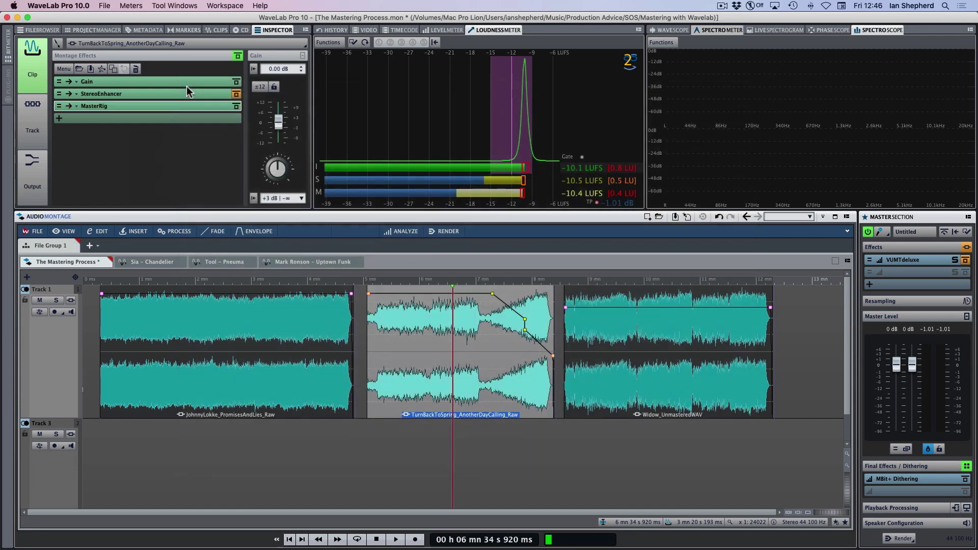
Place the playback cursor at about 7 mn 21 s and inspect the montage output's Brickwall Limiter, closing it when done
{"action": "left_click", "coordinate": [496, 433]}
{"action": "left_click", "coordinate": [32, 183]}
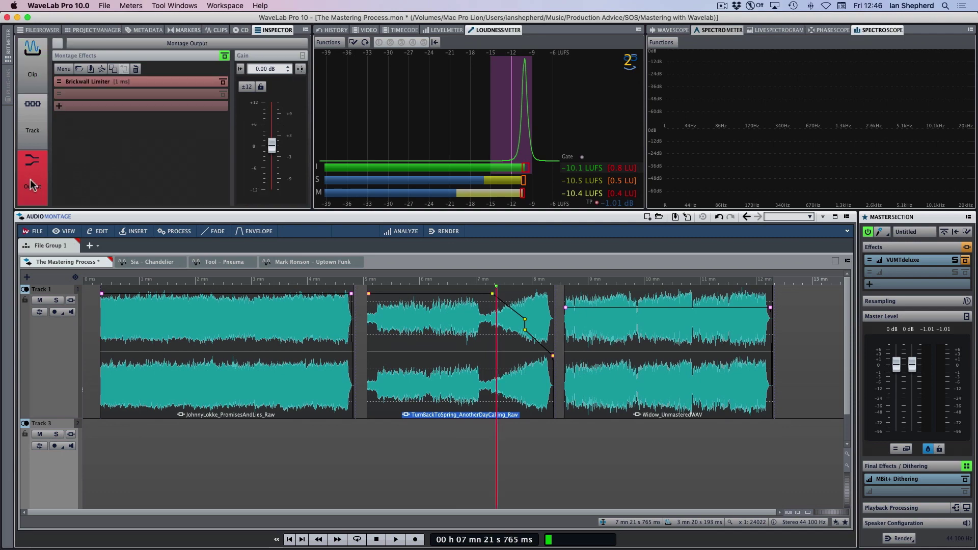
{"action": "left_click", "coordinate": [102, 82]}
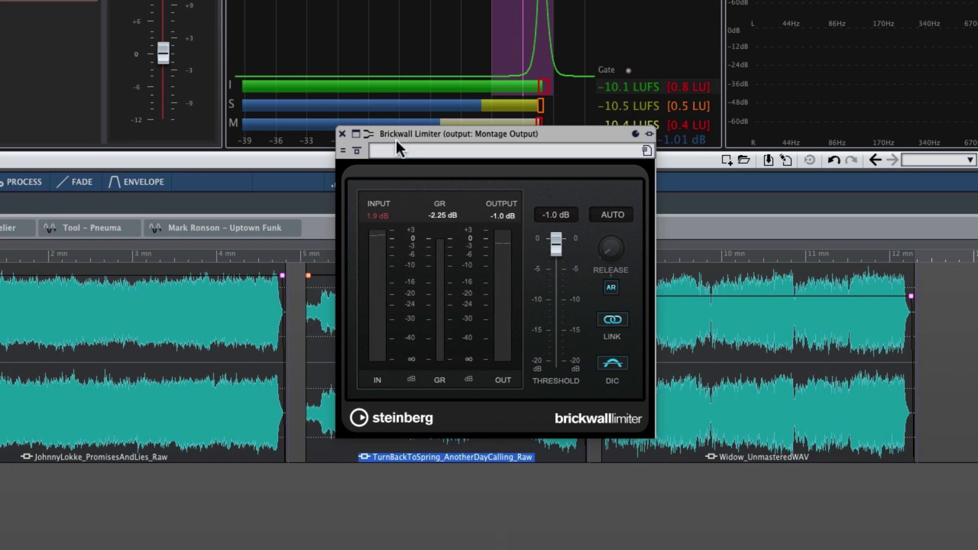
{"action": "left_click", "coordinate": [343, 133]}
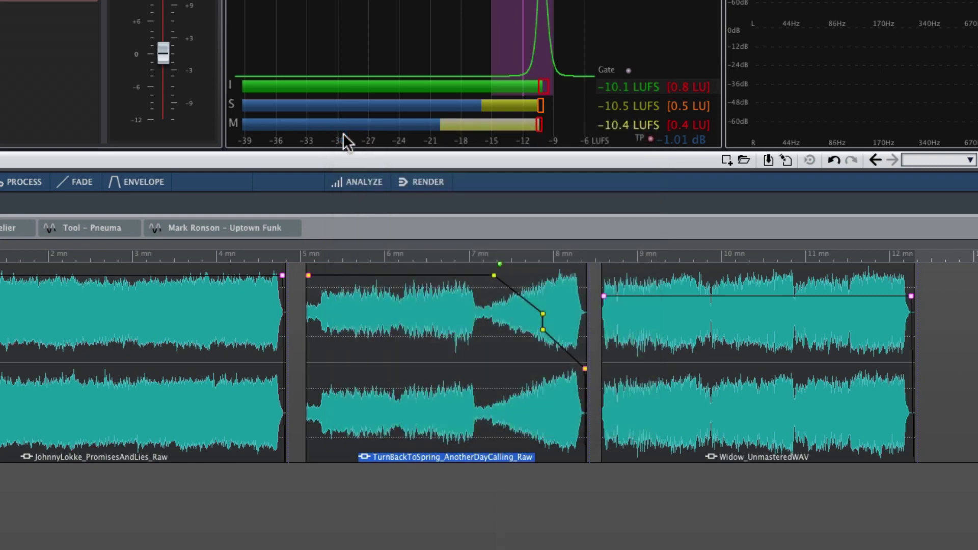
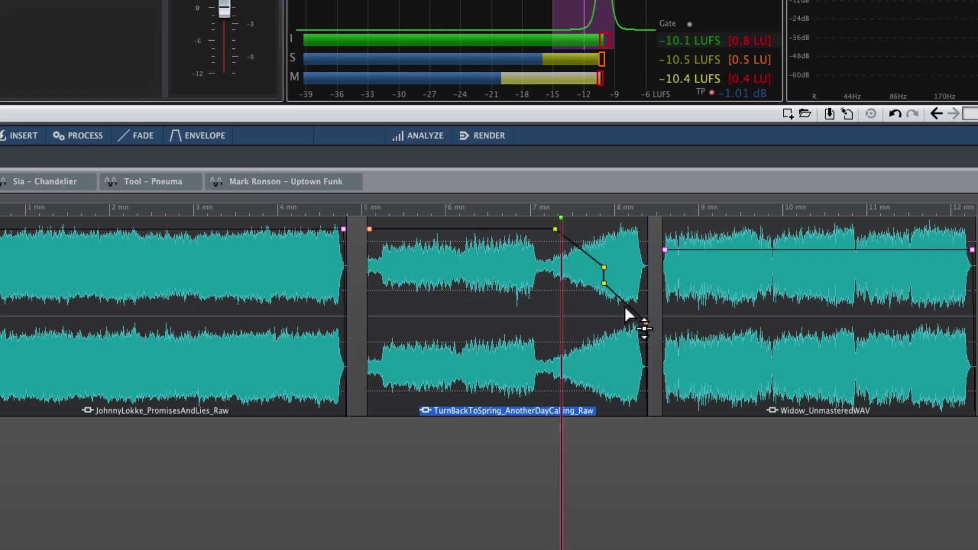
Highlight the rising ending of the TurnBackToSpring_AnotherDayCalling_Raw clip from about 7 mn 21 s to 8 mn 16 s, and clear the selection
{"action": "key", "text": "space"}
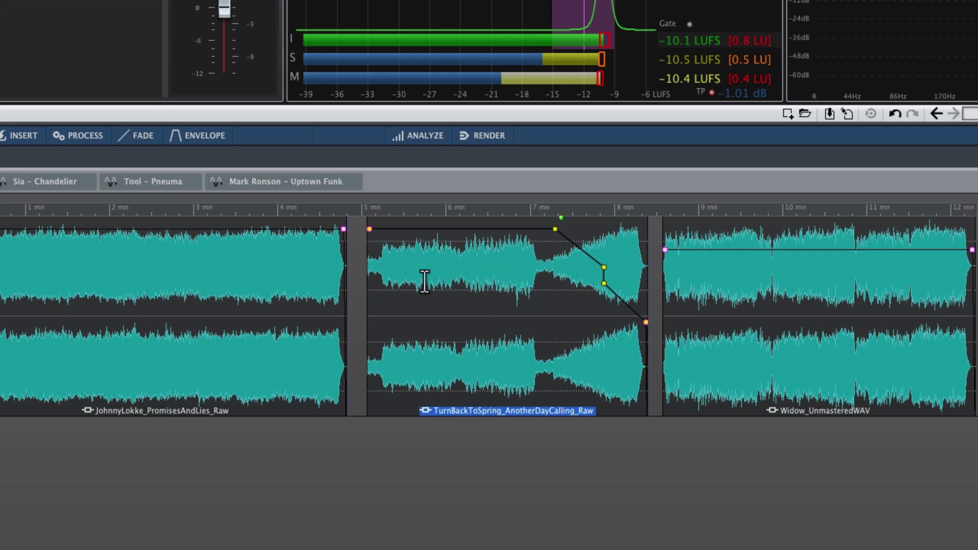
{"action": "left_click_drag", "start_coordinate": [424, 280], "coordinate": [634, 276]}
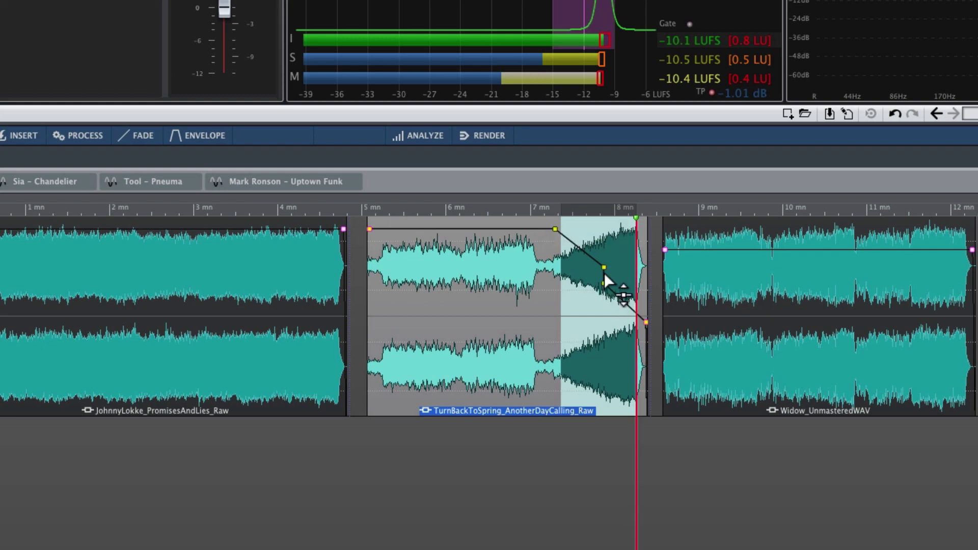
{"action": "left_click", "coordinate": [602, 210]}
{"action": "scroll", "coordinate": [602, 209], "scroll_direction": "up", "scroll_amount": 5}
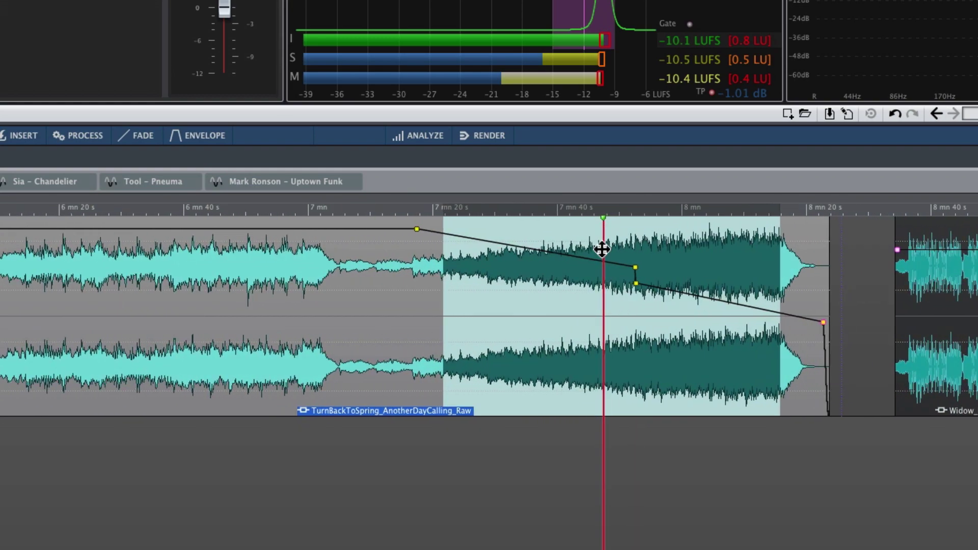
{"action": "left_click", "coordinate": [673, 466]}
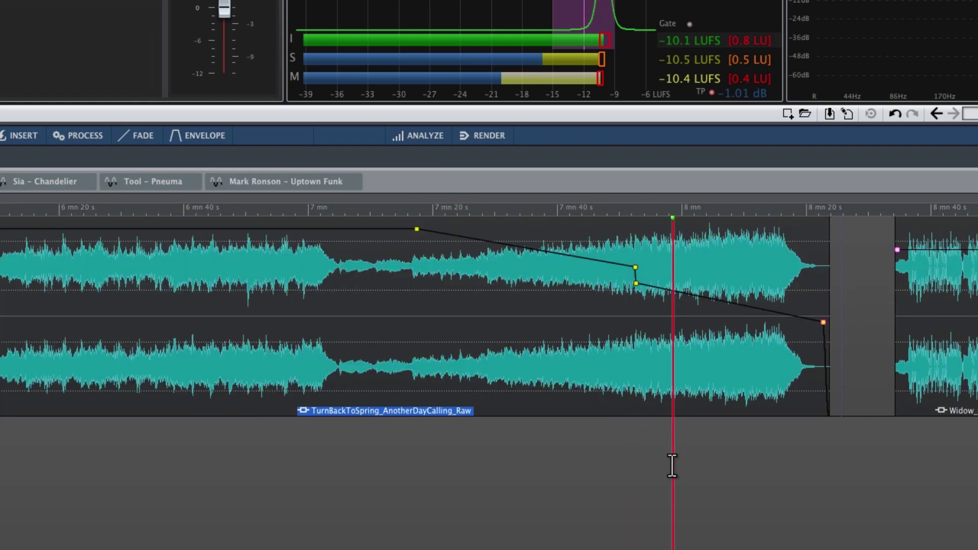
Play the clip's ending from about 7 mn 36 s and examine the envelope points near 7 mn 52 s
{"action": "left_click", "coordinate": [534, 210]}
{"action": "key", "text": "space"}
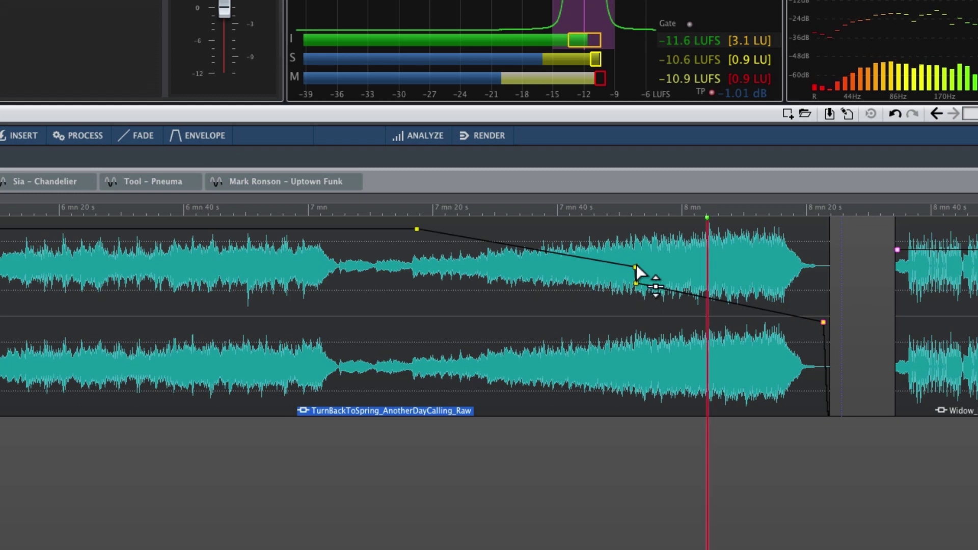
{"action": "mouse_move", "coordinate": [637, 285]}
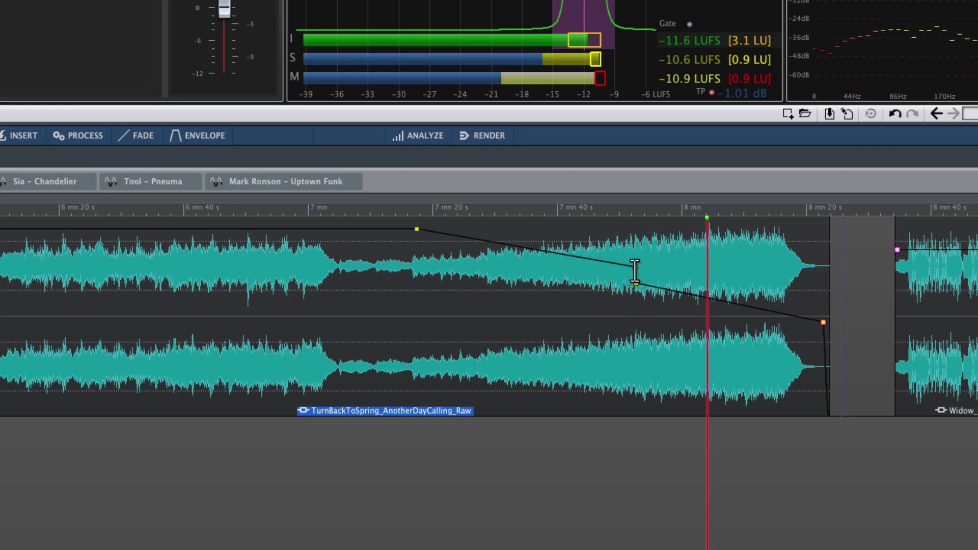
Examine the envelope points near 7 mn 52 s and highlight the clip's rising ending from about 7 mn 21 s to 8 mn 15 s, clearing the selection
{"action": "left_click", "coordinate": [586, 210]}
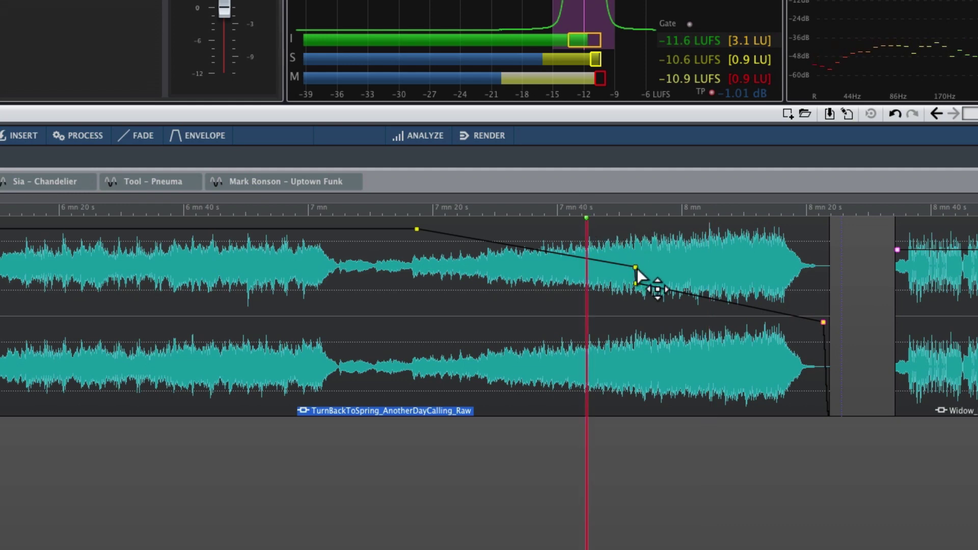
{"action": "mouse_move", "coordinate": [637, 270]}
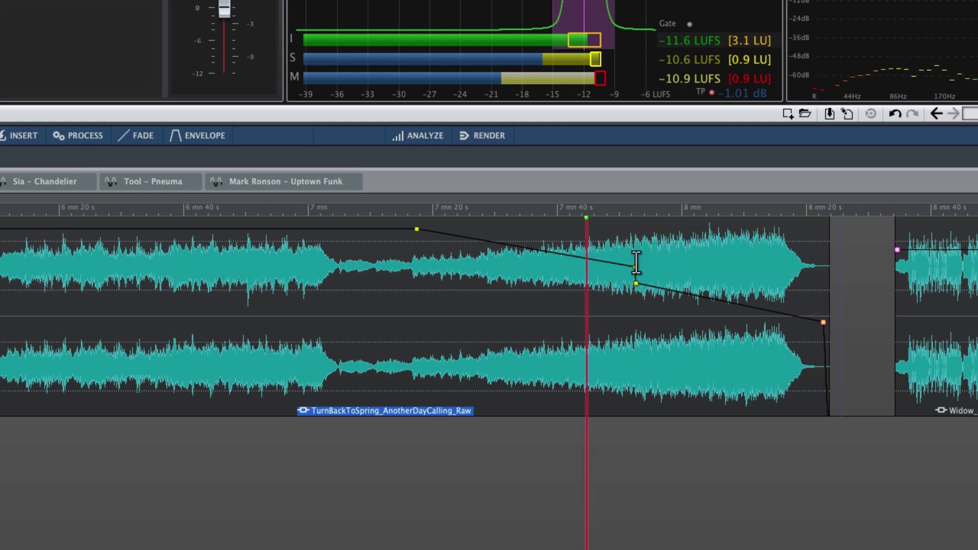
{"action": "left_click", "coordinate": [599, 212]}
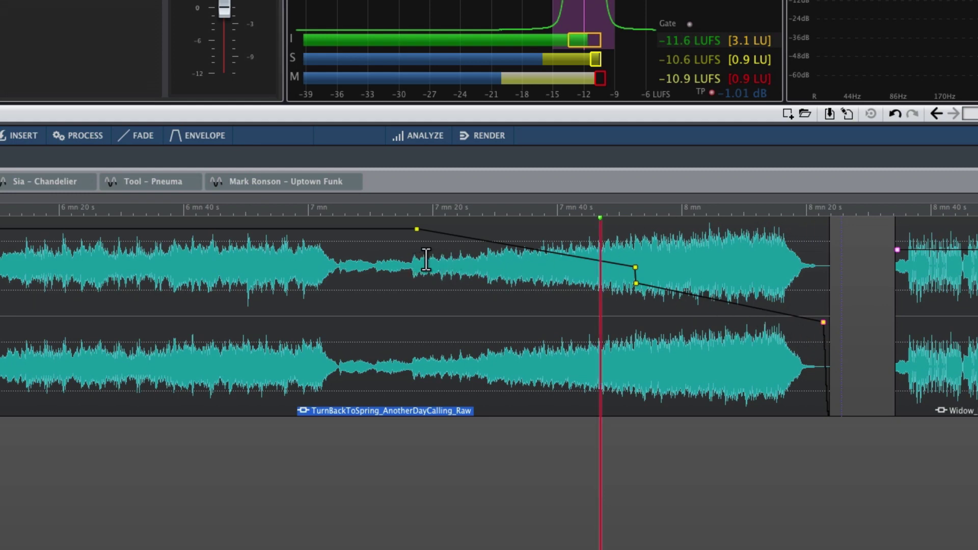
{"action": "left_click_drag", "start_coordinate": [437, 284], "coordinate": [775, 328]}
{"action": "left_click", "coordinate": [626, 464]}
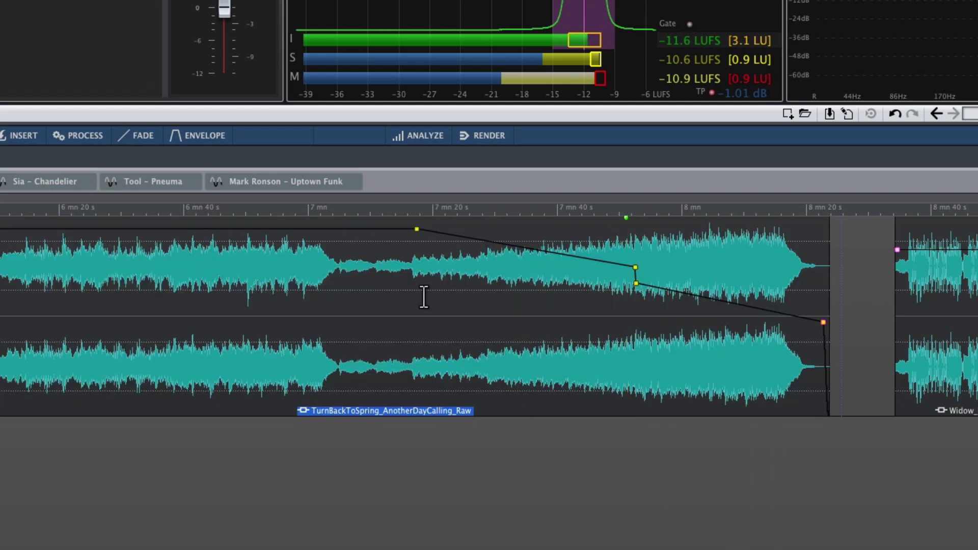
Highlight the clip's section before the quiet break, from about 6 mn 13 s to 7 mn 6 s, and clear the selection
{"action": "left_click_drag", "start_coordinate": [512, 211], "coordinate": [543, 186]}
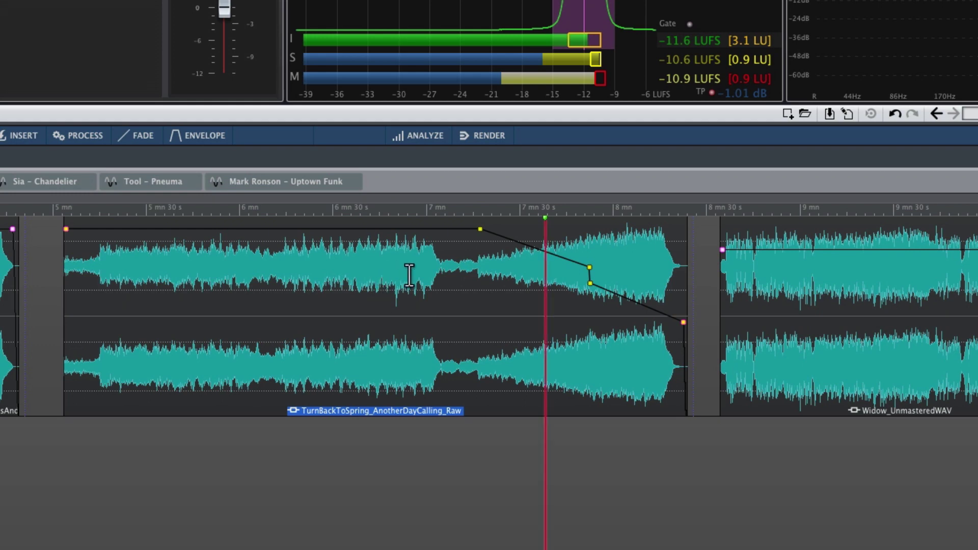
{"action": "left_click_drag", "start_coordinate": [419, 275], "coordinate": [283, 280]}
{"action": "left_click", "coordinate": [379, 494]}
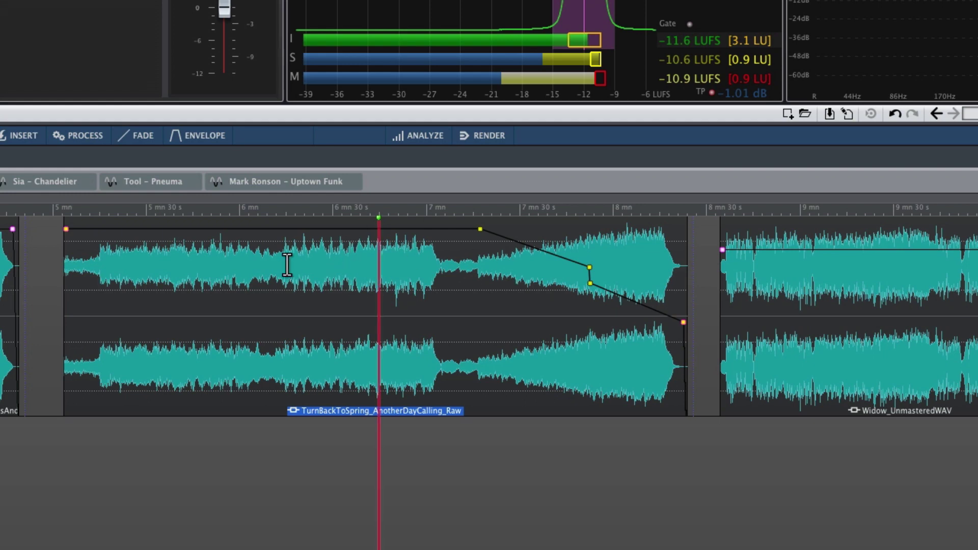
{"action": "left_click_drag", "start_coordinate": [280, 262], "coordinate": [445, 264]}
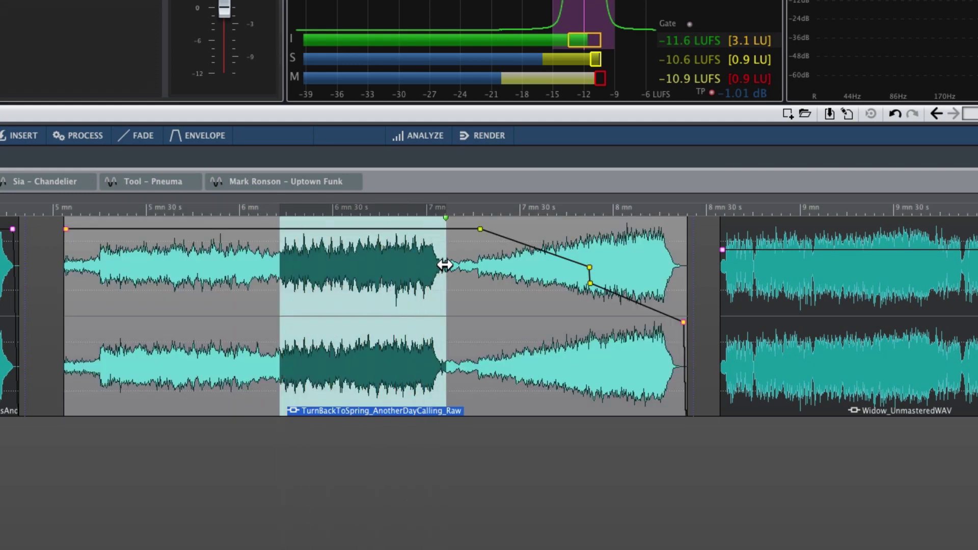
{"action": "left_click", "coordinate": [548, 489]}
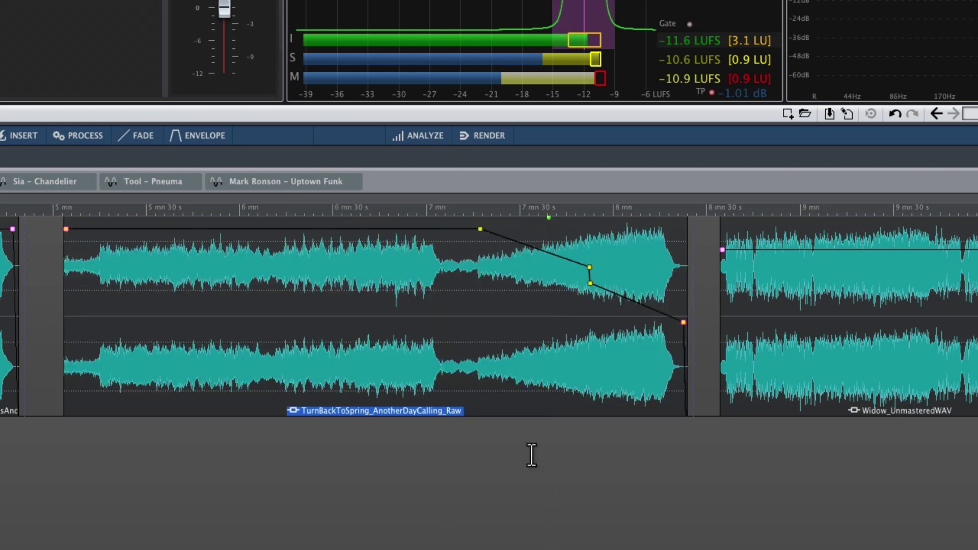
Place the playback cursor at about 6 mn 41 s, within the TurnBackToSpring_AnotherDayCalling_Raw clip
{"action": "left_click", "coordinate": [610, 206]}
{"action": "left_click_drag", "start_coordinate": [610, 206], "coordinate": [625, 170]}
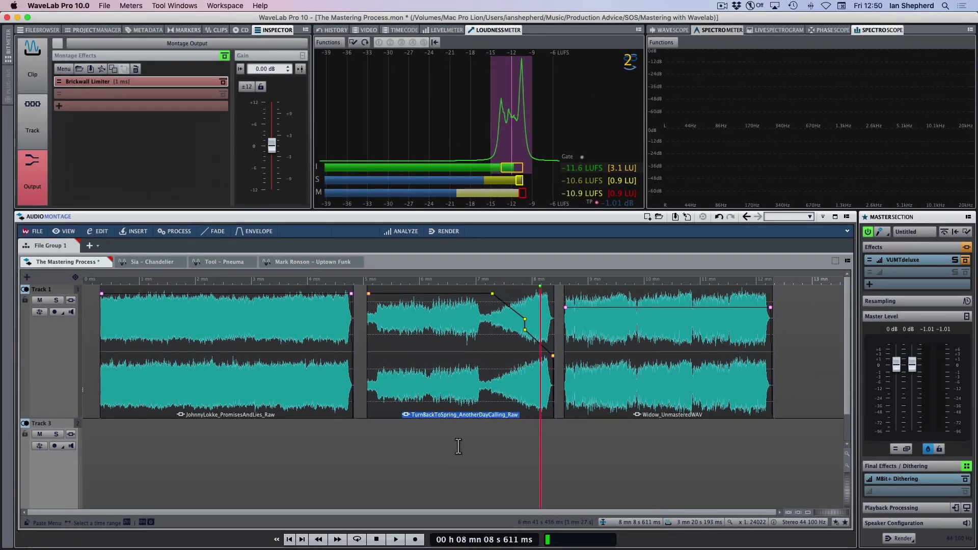
{"action": "left_click", "coordinate": [458, 446]}
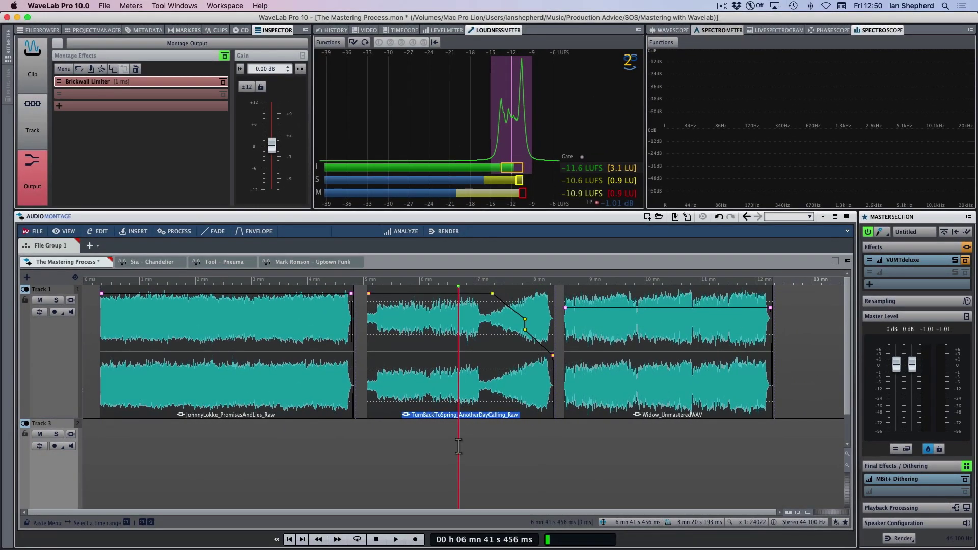